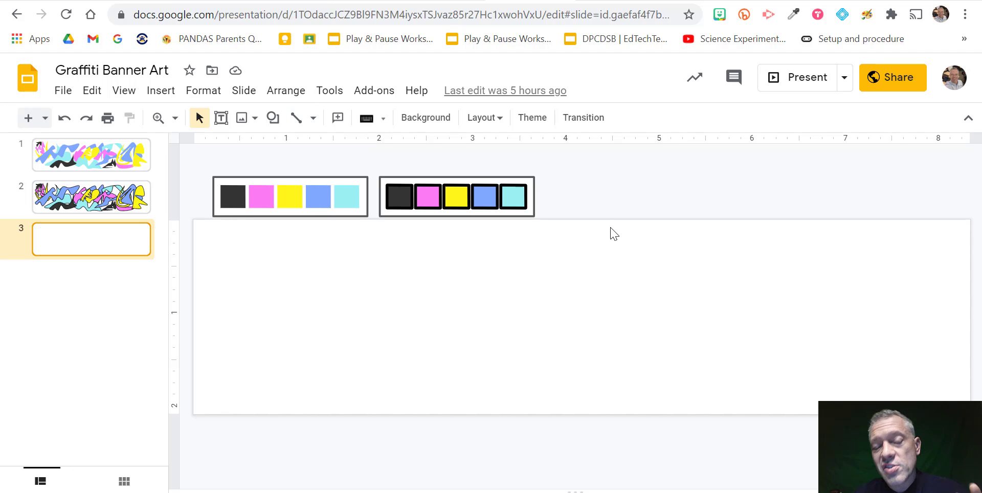
Step: Set the presentation's page size to a custom 800 × 200 pixels
{"action": "left_click", "coordinate": [63, 92]}
{"action": "scroll", "coordinate": [128, 438], "scroll_direction": "down", "scroll_amount": 3}
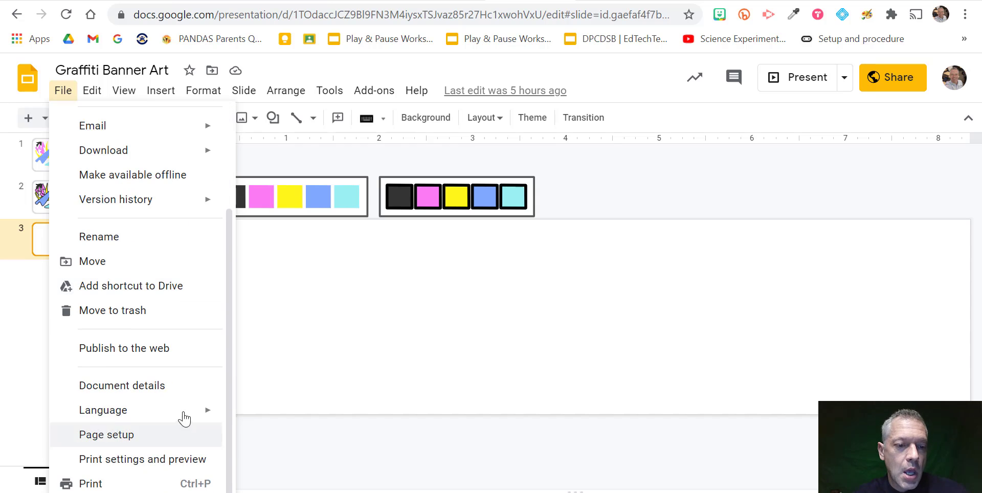
{"action": "left_click", "coordinate": [114, 432]}
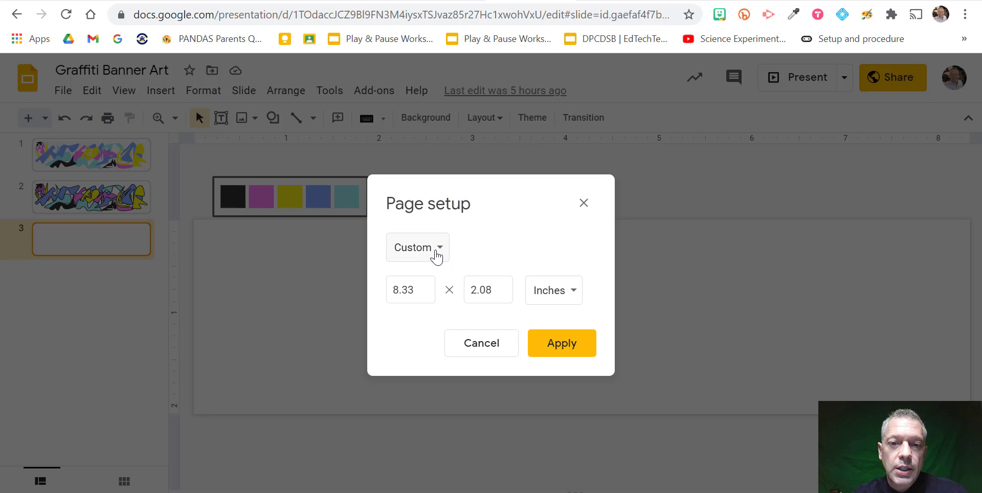
{"action": "left_click", "coordinate": [561, 285]}
{"action": "left_click", "coordinate": [568, 367]}
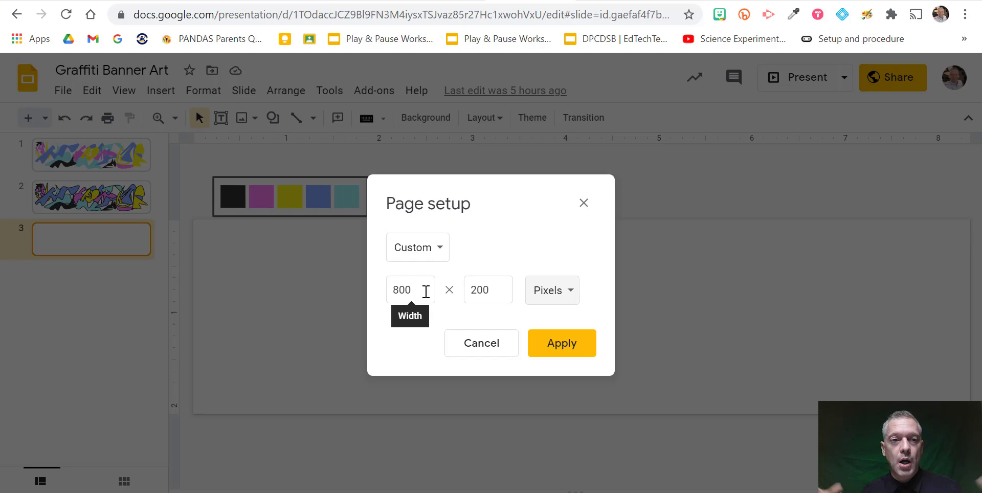
{"action": "left_click", "coordinate": [577, 350]}
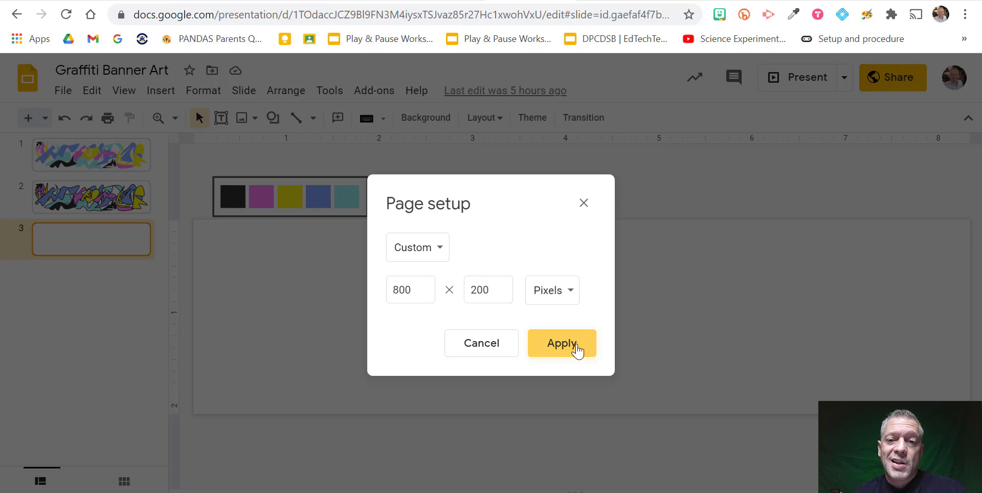
{"action": "left_click", "coordinate": [577, 349]}
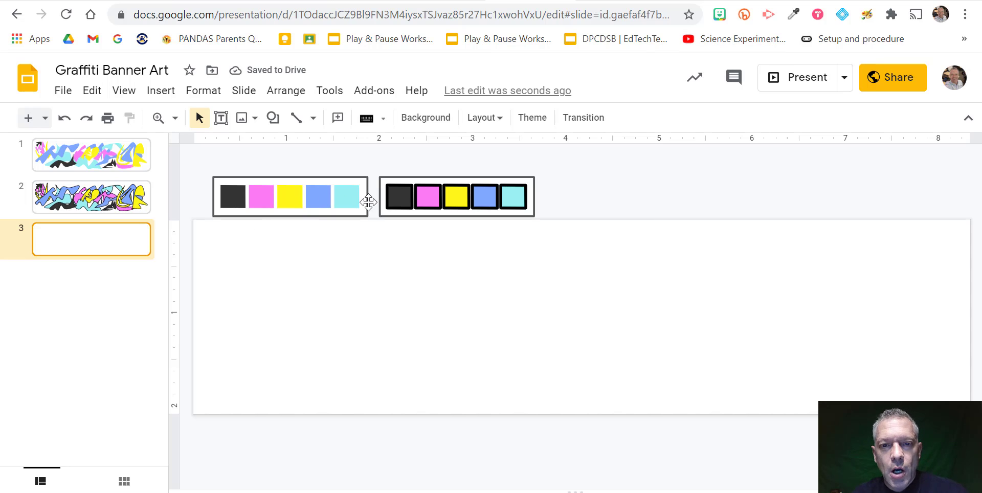
Step: Select the black swatch in the unoutlined palette, switch to Coolors and copy the Raisin Black hex code 2A2D34
{"action": "left_click", "coordinate": [231, 197]}
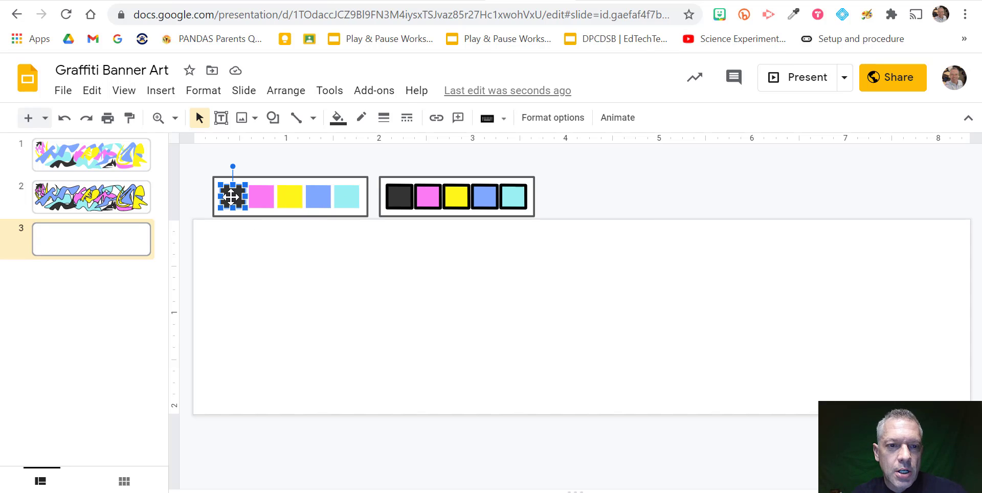
{"action": "left_click", "coordinate": [296, 118]}
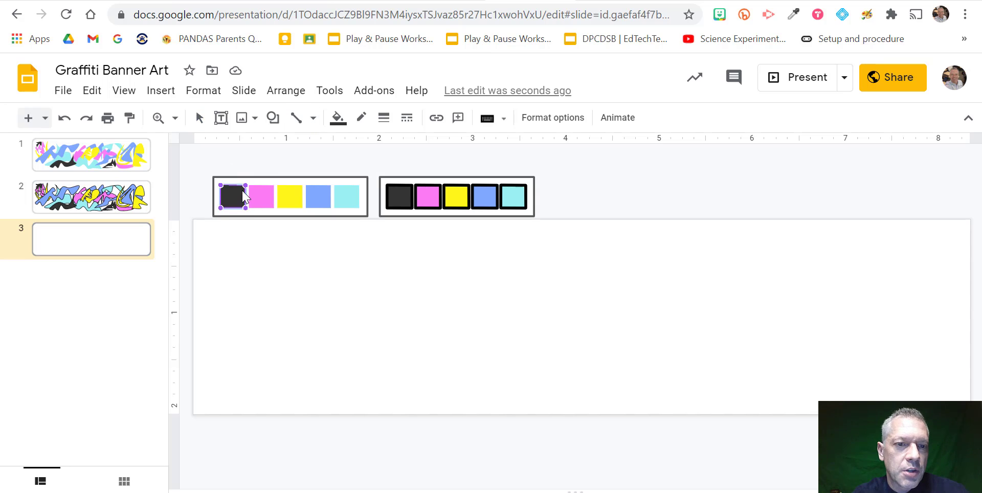
{"action": "key", "text": "Escape"}
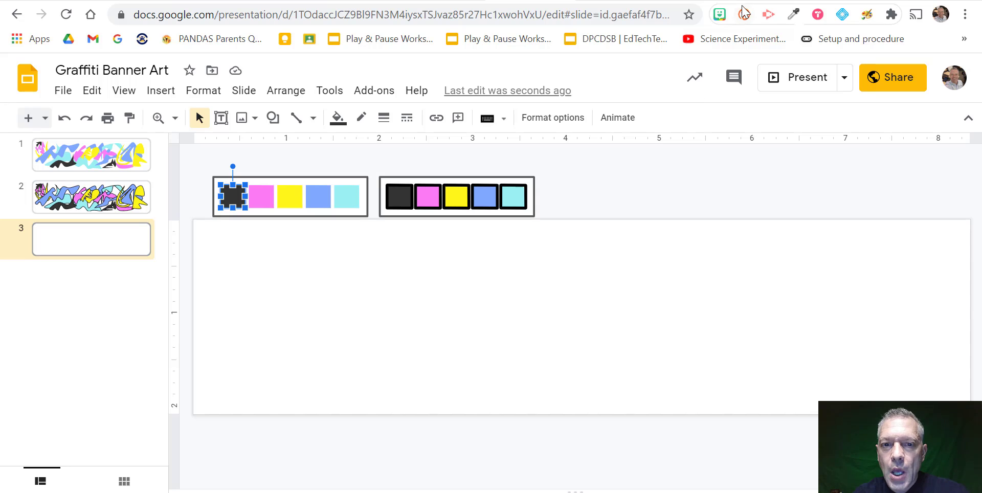
{"action": "left_click", "coordinate": [772, 0]}
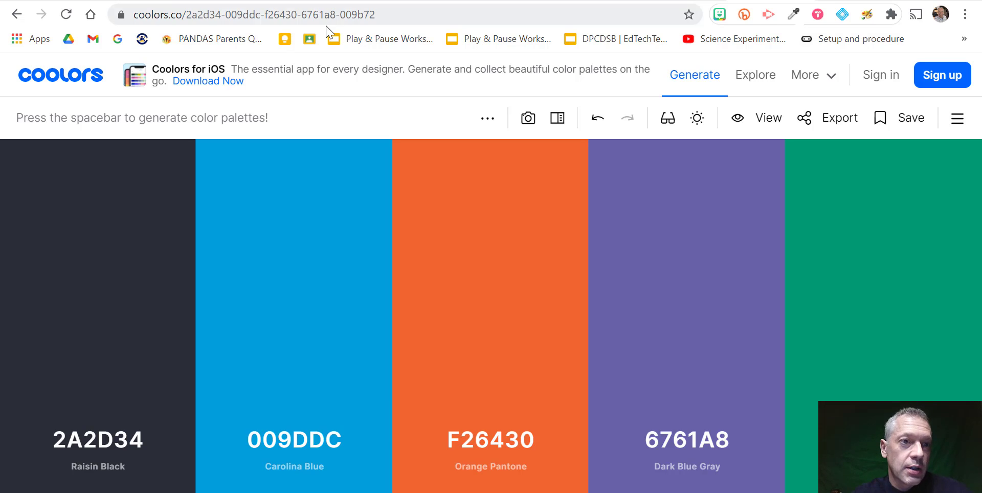
{"action": "mouse_move", "coordinate": [171, 355]}
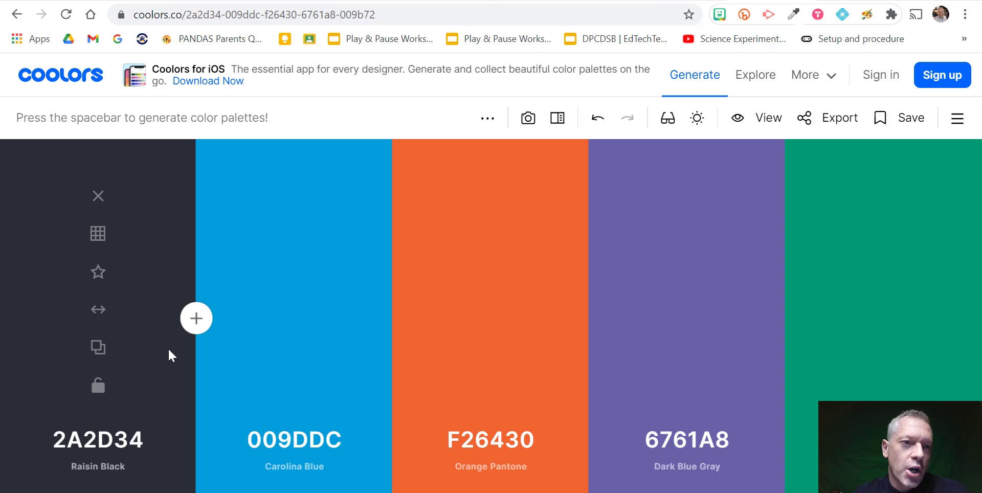
{"action": "mouse_move", "coordinate": [399, 252]}
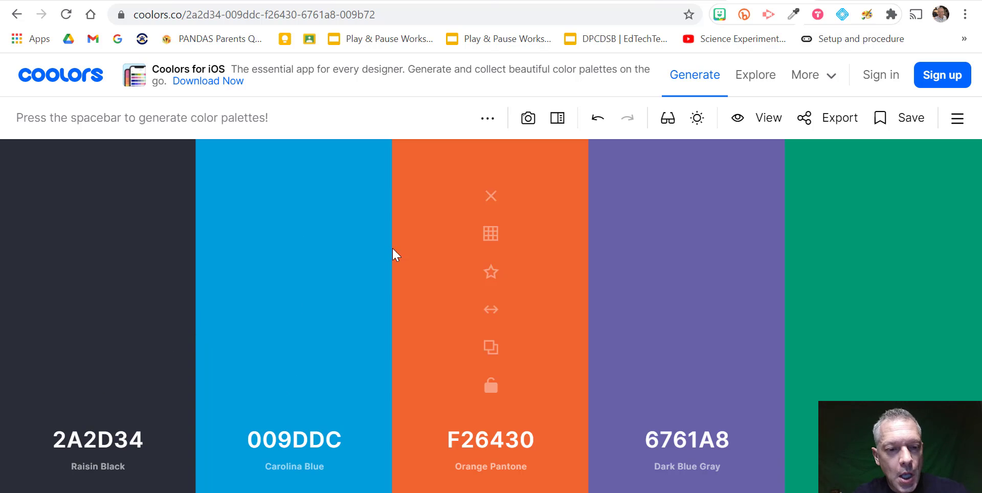
{"action": "mouse_move", "coordinate": [757, 169]}
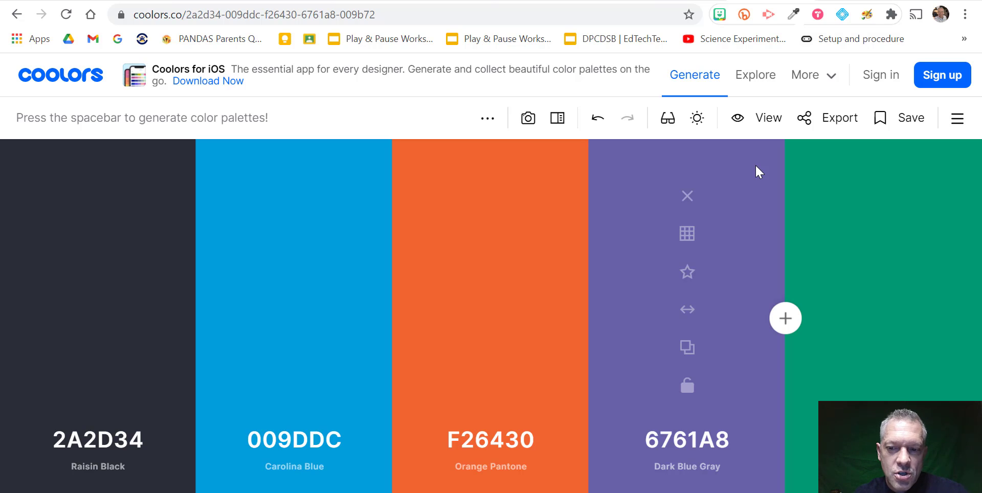
{"action": "mouse_move", "coordinate": [200, 424]}
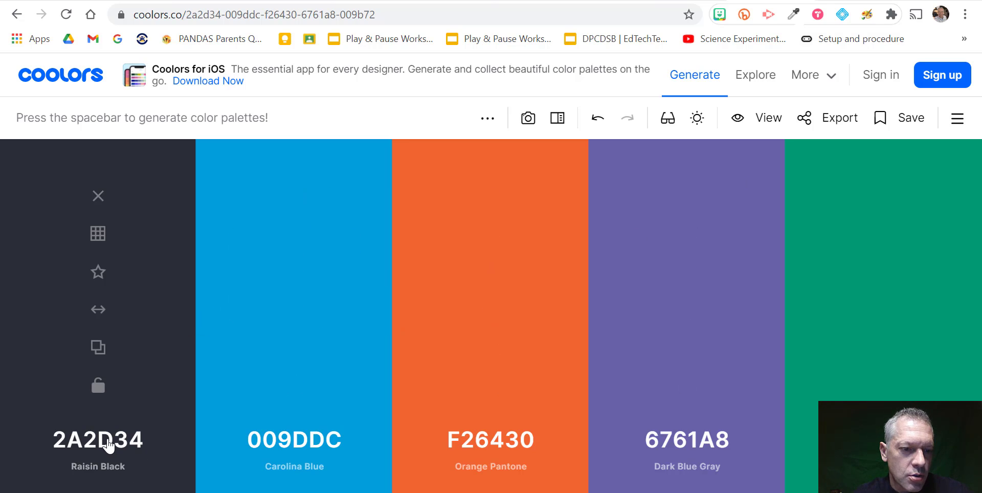
{"action": "left_click", "coordinate": [97, 445]}
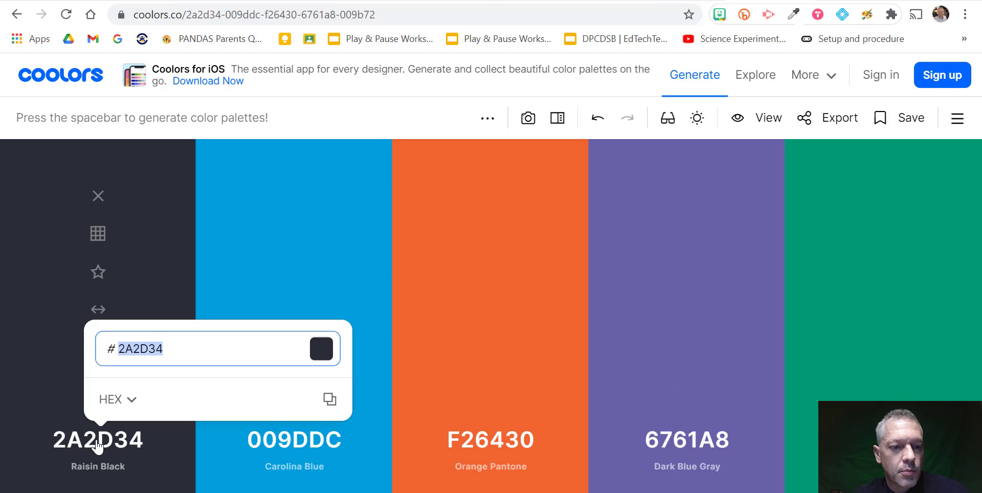
{"action": "left_click", "coordinate": [330, 400]}
Step: Switch to Google Slides and fill the black swatch in the unoutlined palette with the custom colour 2A2D34
{"action": "left_click", "coordinate": [540, 5]}
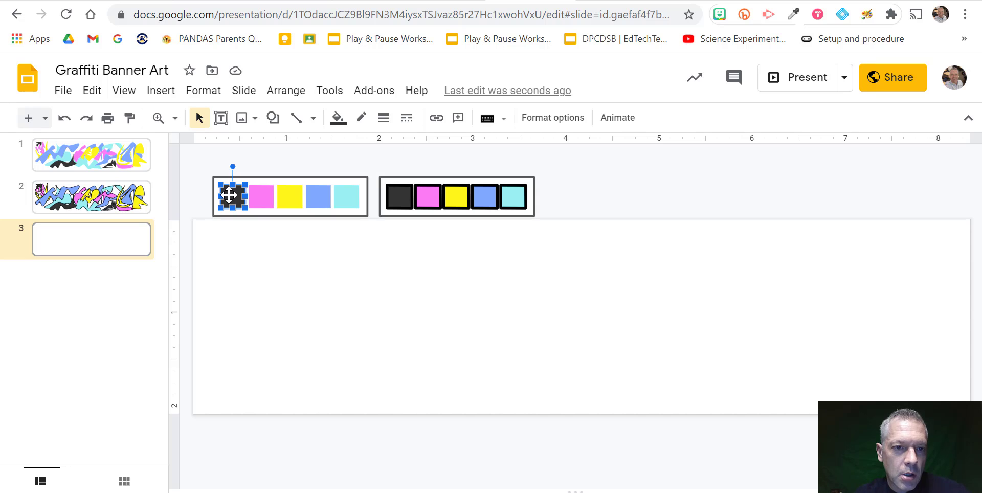
{"action": "left_click", "coordinate": [338, 118]}
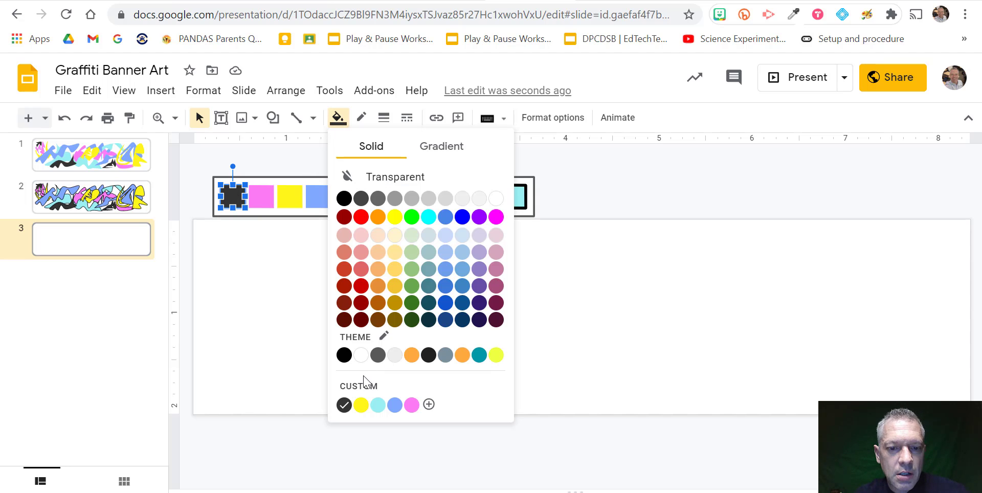
{"action": "left_click", "coordinate": [360, 389]}
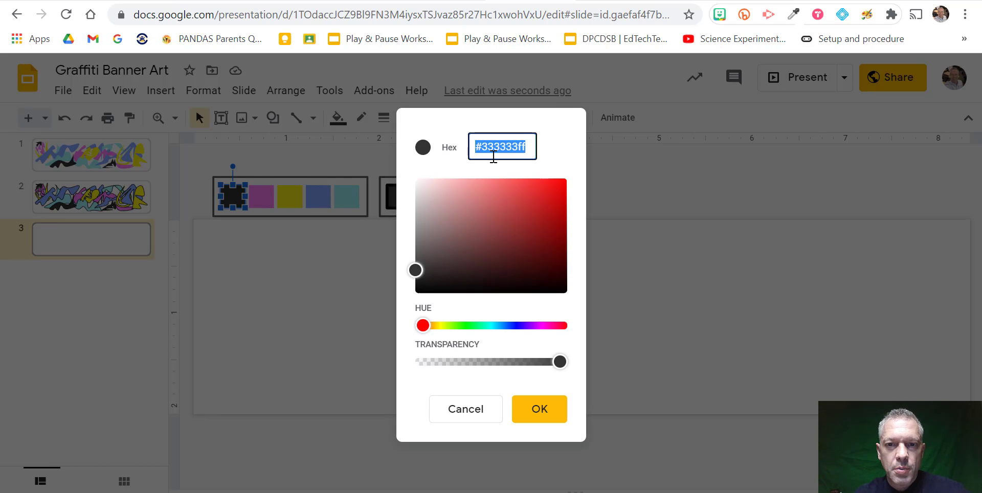
{"action": "key", "text": "ctrl+v"}
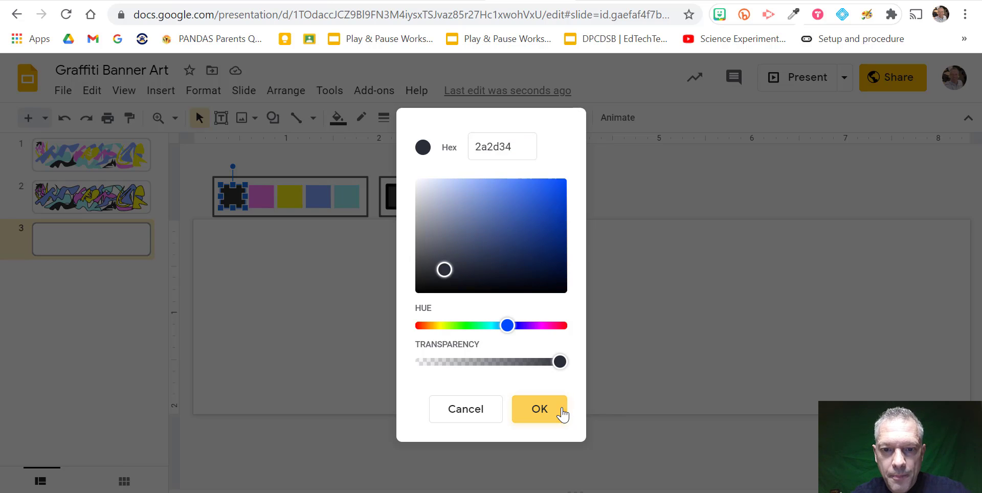
{"action": "left_click", "coordinate": [563, 407]}
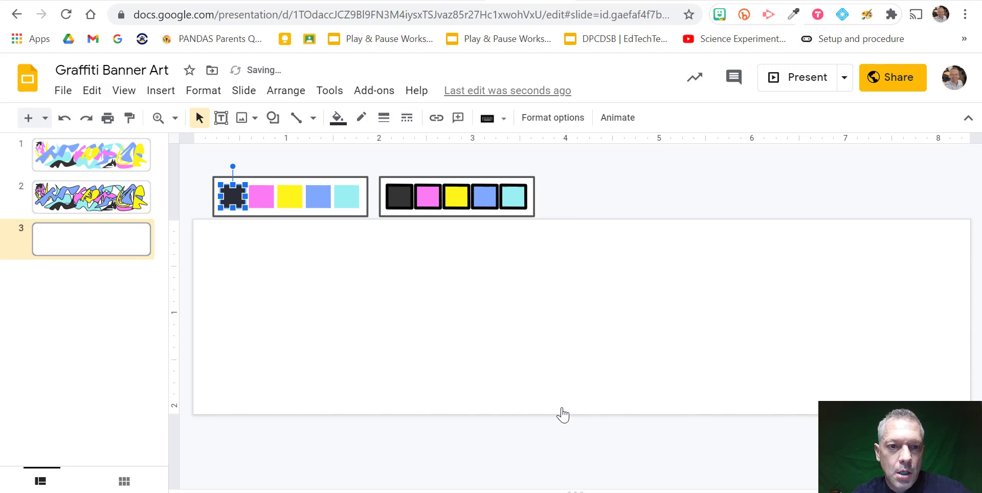
Step: Switch to Coolors and copy the Carolina Blue hex code 009DDC
{"action": "left_click", "coordinate": [767, 1]}
{"action": "left_click", "coordinate": [321, 444]}
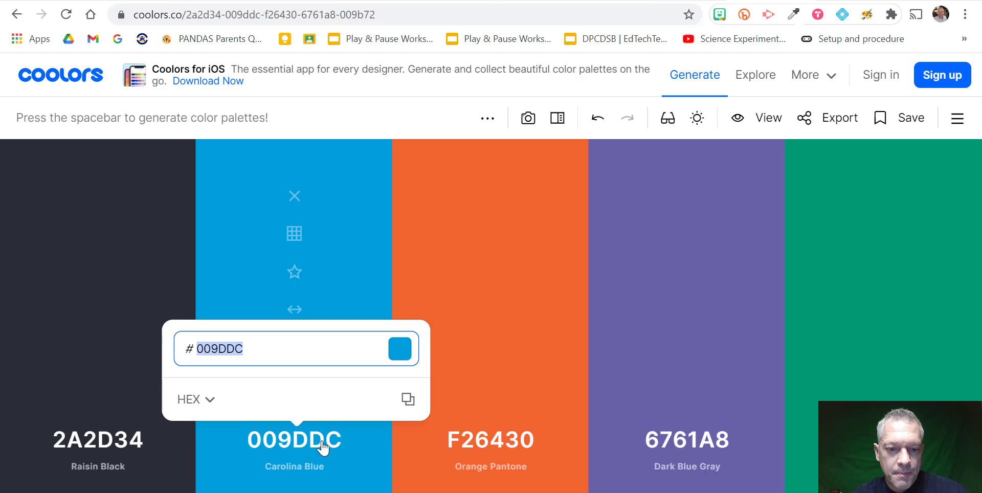
{"action": "left_click", "coordinate": [410, 399]}
{"action": "left_click", "coordinate": [406, 400]}
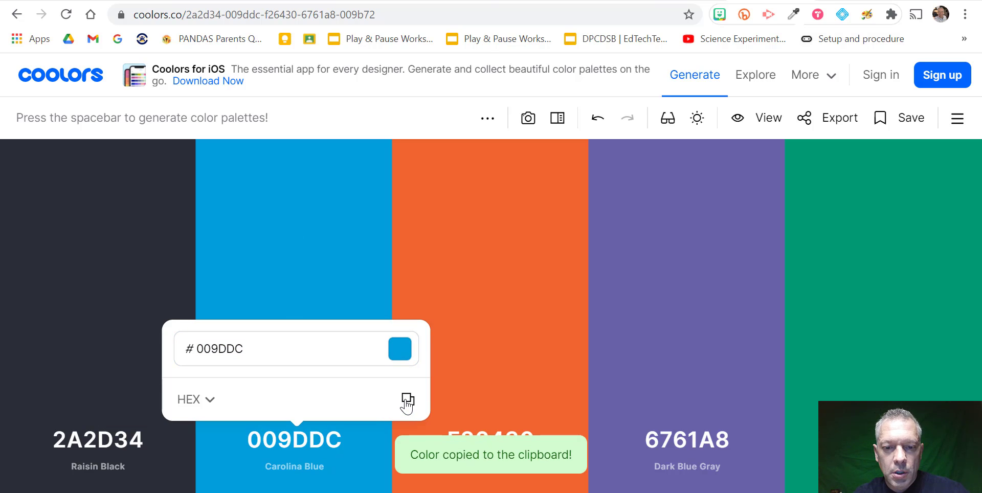
{"action": "left_click", "coordinate": [406, 402]}
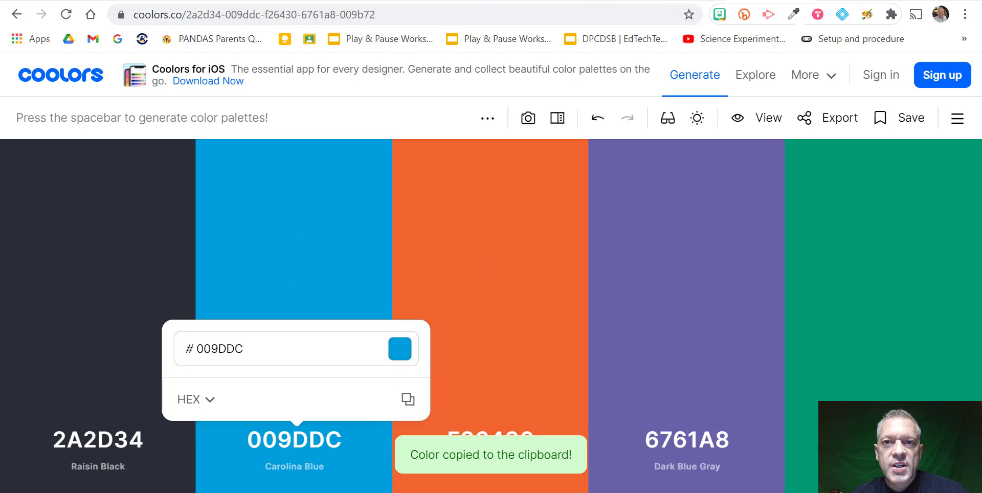
Step: Switch to Google Slides and fill the pink swatch in the unoutlined palette with the custom colour 009DDC
{"action": "left_click", "coordinate": [542, 0]}
{"action": "left_click", "coordinate": [261, 196]}
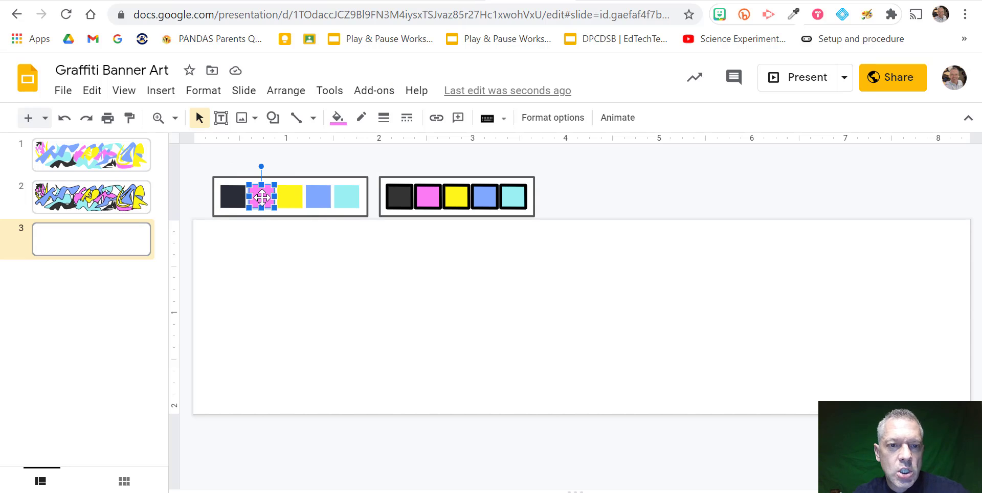
{"action": "left_click", "coordinate": [338, 118]}
{"action": "left_click", "coordinate": [361, 390]}
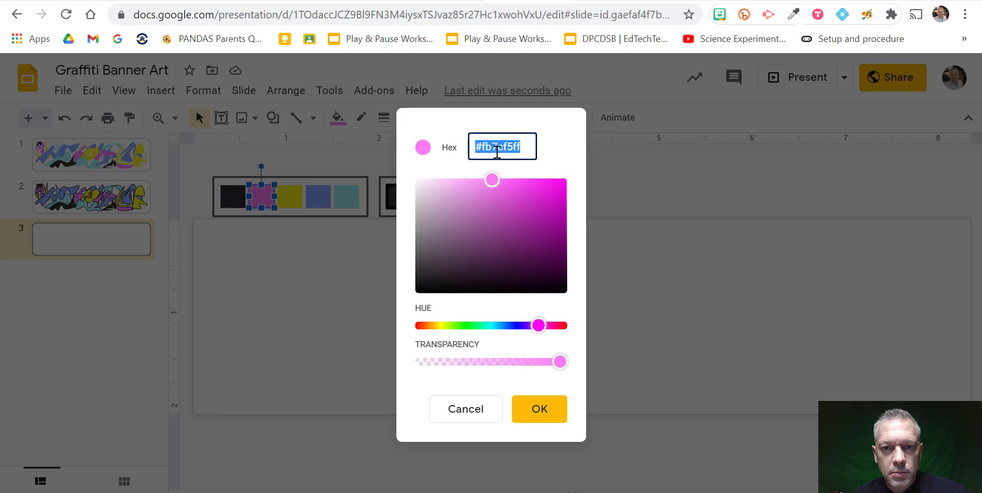
{"action": "key", "text": "ctrl+v"}
{"action": "left_click", "coordinate": [541, 409]}
Step: Switch to Coolors and copy the Orange Pantone hex code F26430
{"action": "left_click", "coordinate": [797, 1]}
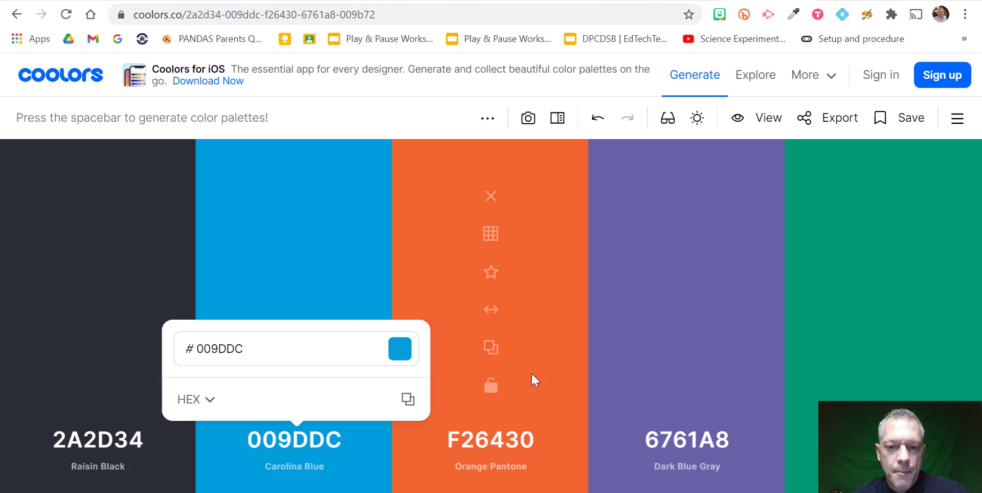
{"action": "left_click", "coordinate": [488, 444]}
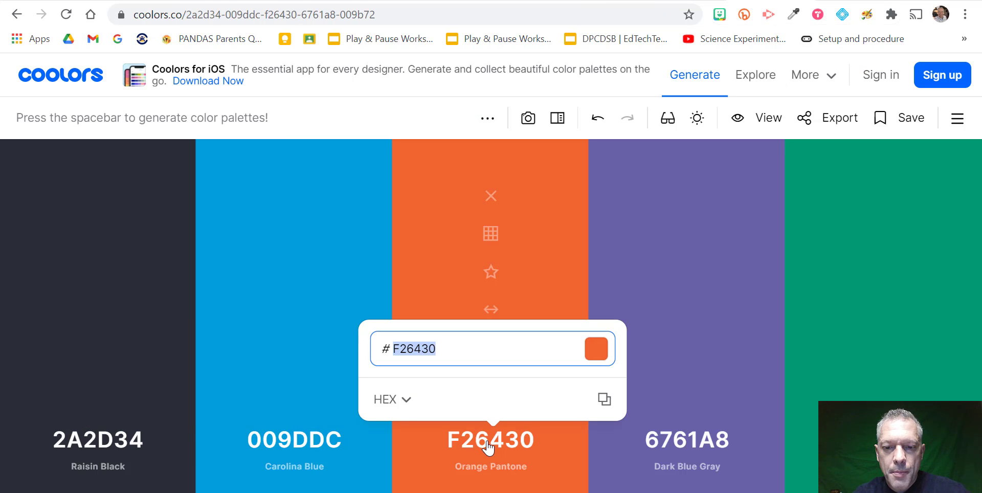
{"action": "left_click", "coordinate": [605, 400]}
Step: Switch to Google Slides and fill the yellow swatch in the unoutlined palette with the custom colour F26430
{"action": "key", "text": "ctrl+Tab"}
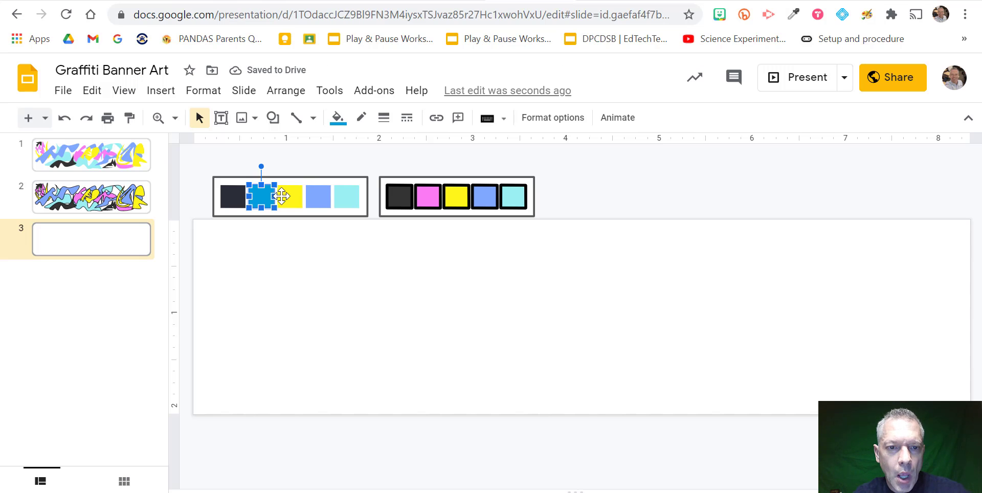
{"action": "left_click", "coordinate": [289, 196]}
{"action": "left_click", "coordinate": [337, 119]}
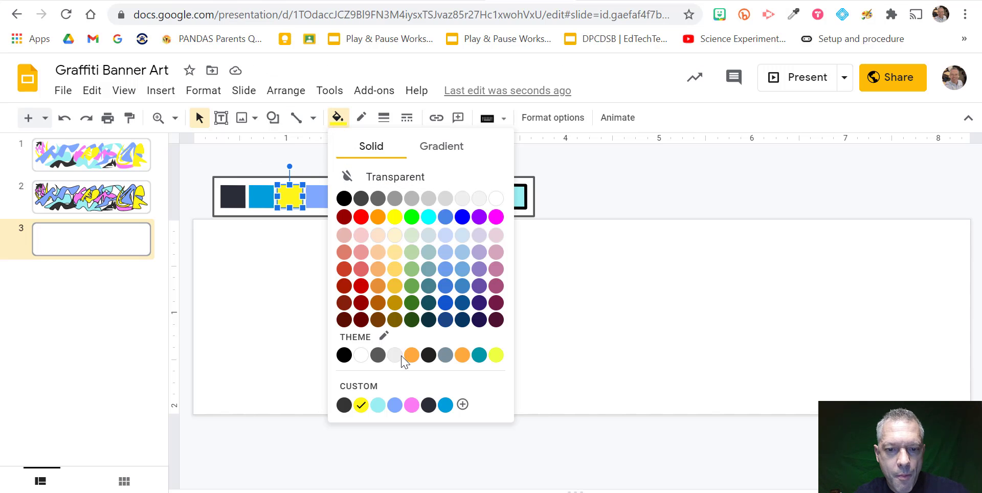
{"action": "left_click", "coordinate": [461, 403]}
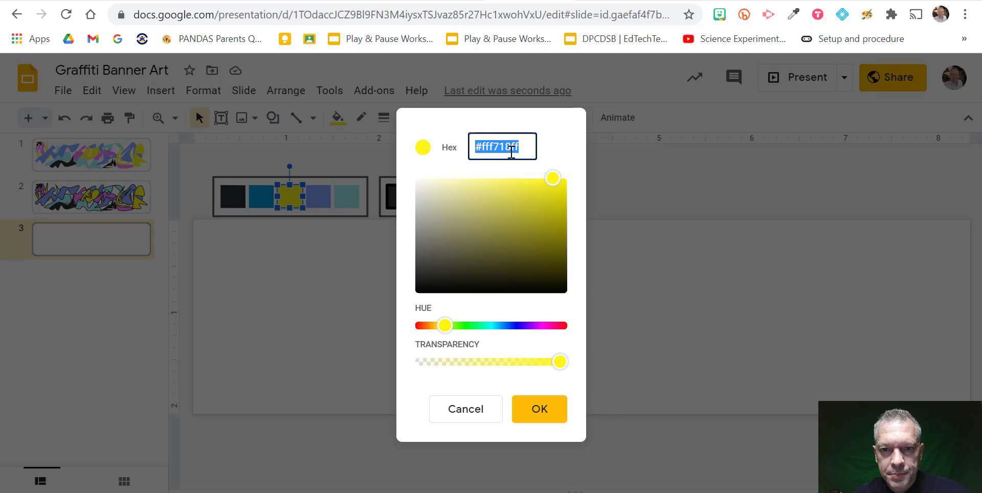
{"action": "key", "text": "ctrl+v"}
{"action": "key", "text": "Return"}
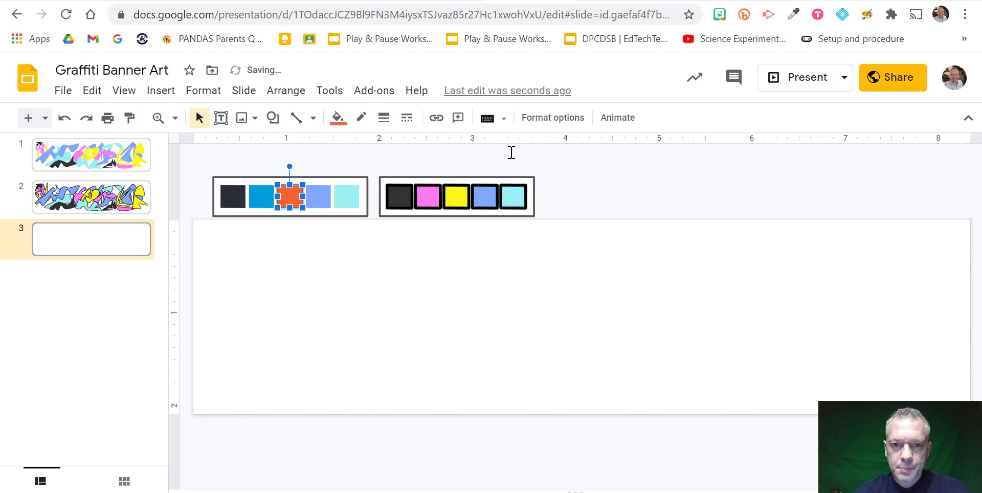
Step: Switch to Coolors and copy the Dark Blue Gray hex code 6761A8
{"action": "key", "text": "ctrl+Tab"}
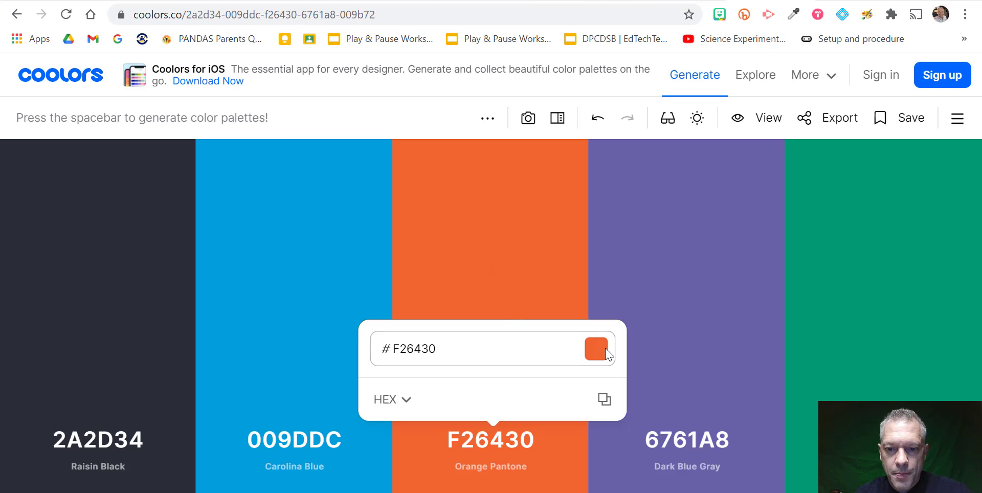
{"action": "left_click", "coordinate": [663, 450]}
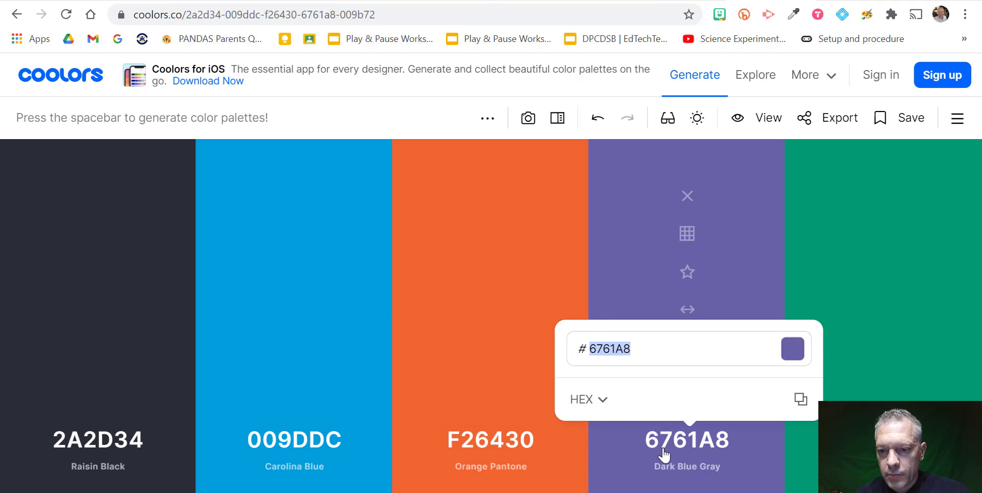
{"action": "left_click", "coordinate": [800, 400]}
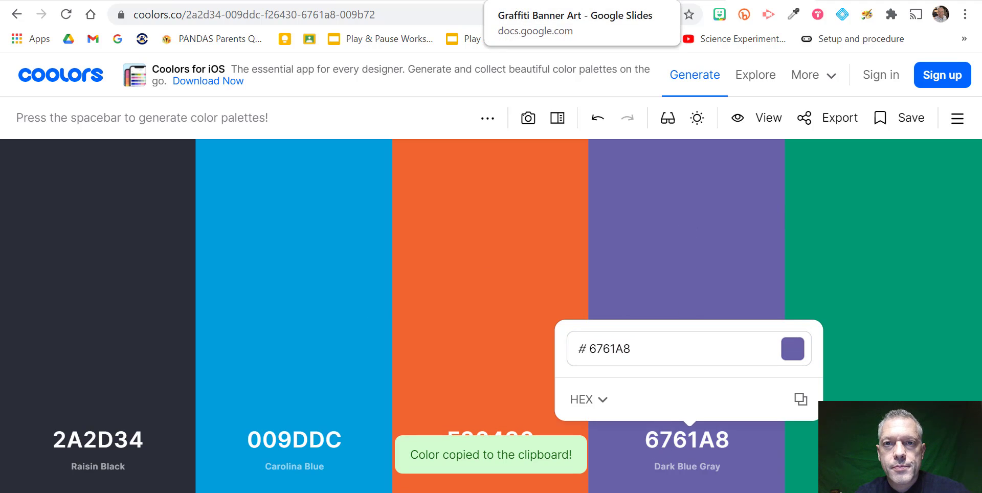
Step: Switch to Google Slides and fill the light blue swatch in the unoutlined palette with the custom colour 6761A8
{"action": "left_click", "coordinate": [491, 1]}
{"action": "left_click", "coordinate": [318, 196]}
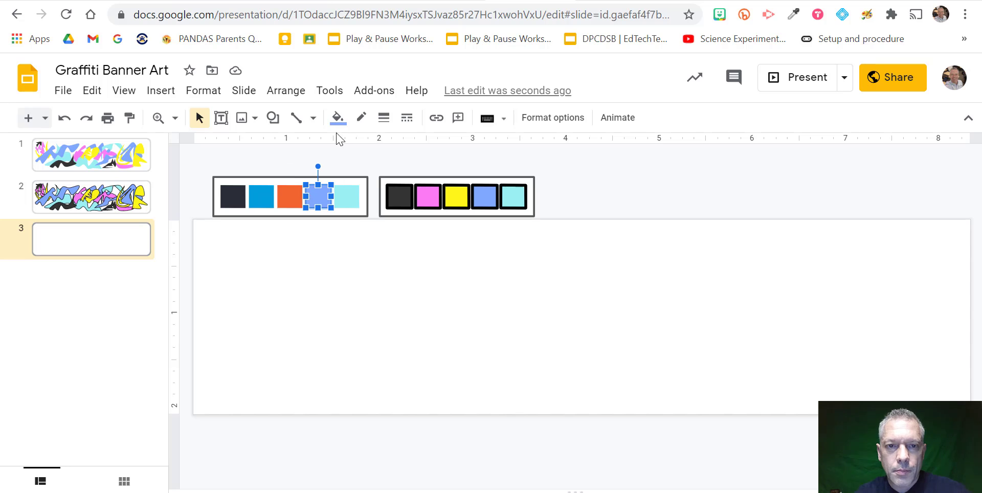
{"action": "left_click", "coordinate": [337, 117]}
{"action": "left_click", "coordinate": [479, 404]}
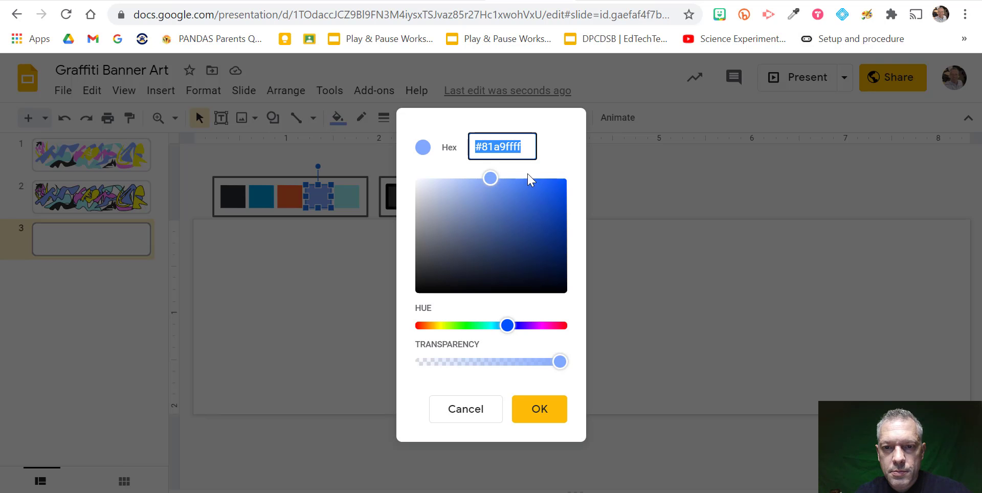
{"action": "key", "text": "ctrl+v"}
{"action": "key", "text": "Return"}
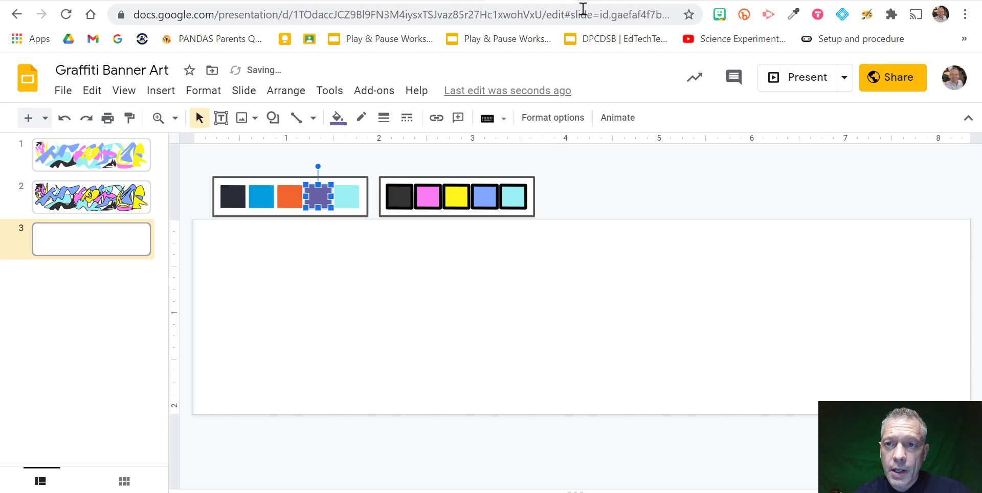
Step: Switch to Coolors and copy the green hex code 009B72
{"action": "left_click", "coordinate": [614, 1]}
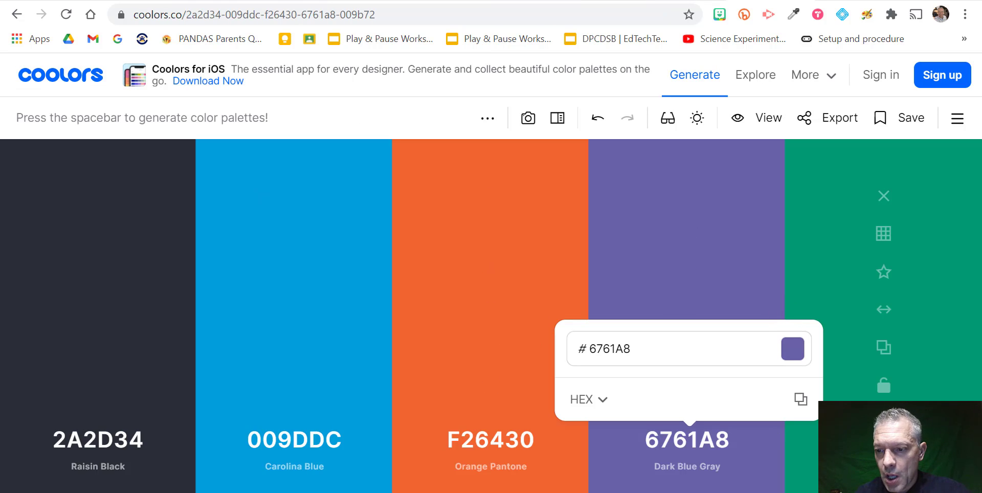
{"action": "left_click", "coordinate": [883, 439]}
{"action": "left_click", "coordinate": [877, 402]}
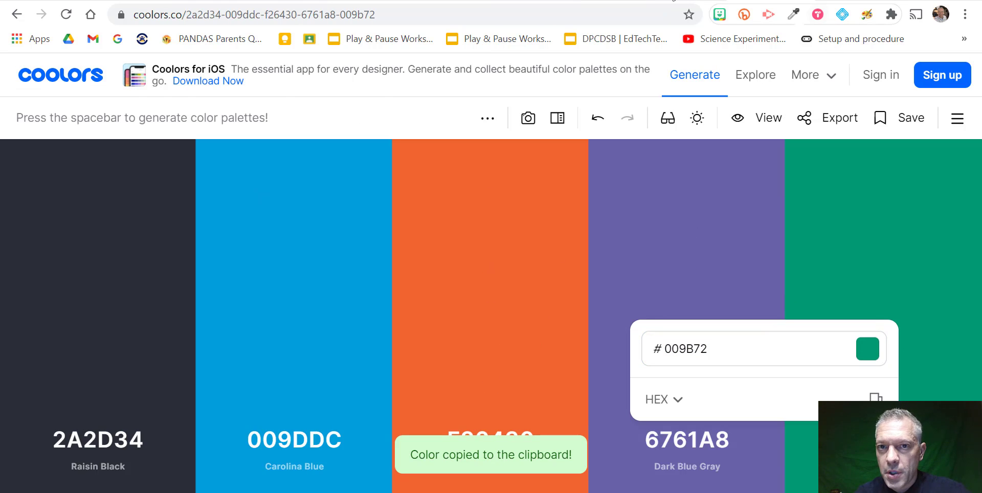
Step: Switch to Google Slides and fill the pale cyan swatch in the unoutlined palette with the custom colour 009B72
{"action": "left_click", "coordinate": [549, 1]}
{"action": "left_click", "coordinate": [351, 191]}
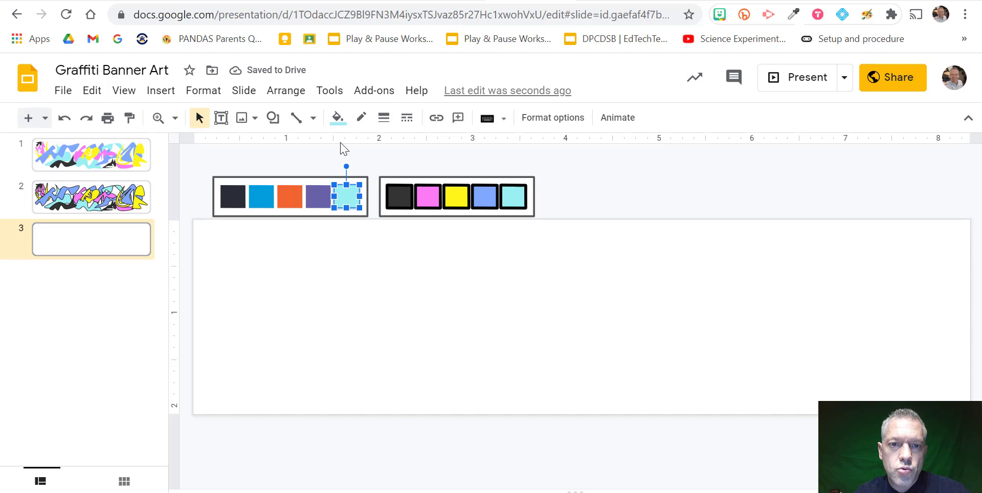
{"action": "left_click", "coordinate": [338, 118]}
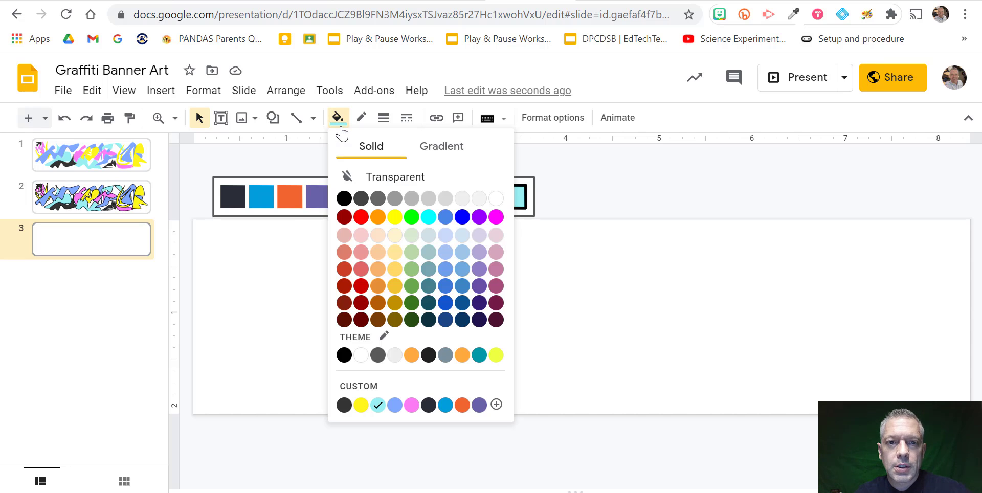
{"action": "left_click", "coordinate": [361, 393]}
{"action": "key", "text": "ctrl+v"}
{"action": "key", "text": "Return"}
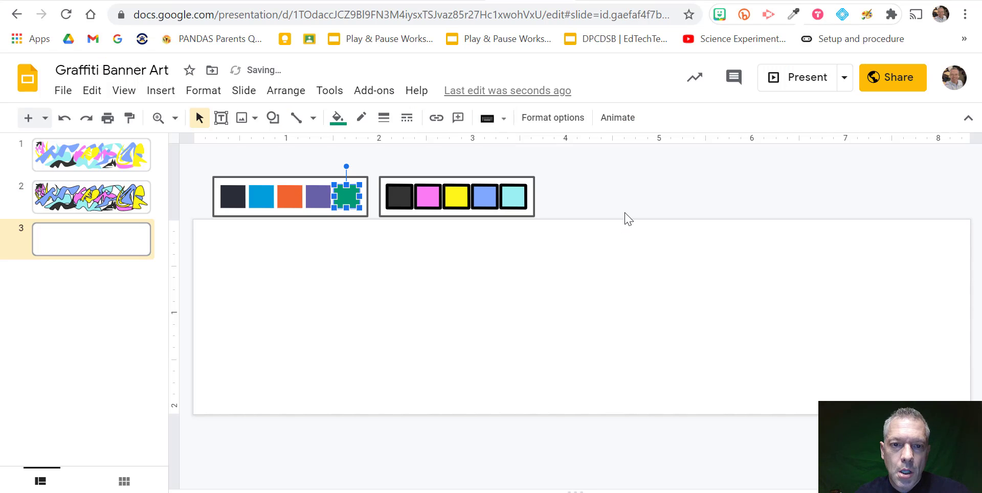
{"action": "left_click", "coordinate": [628, 218]}
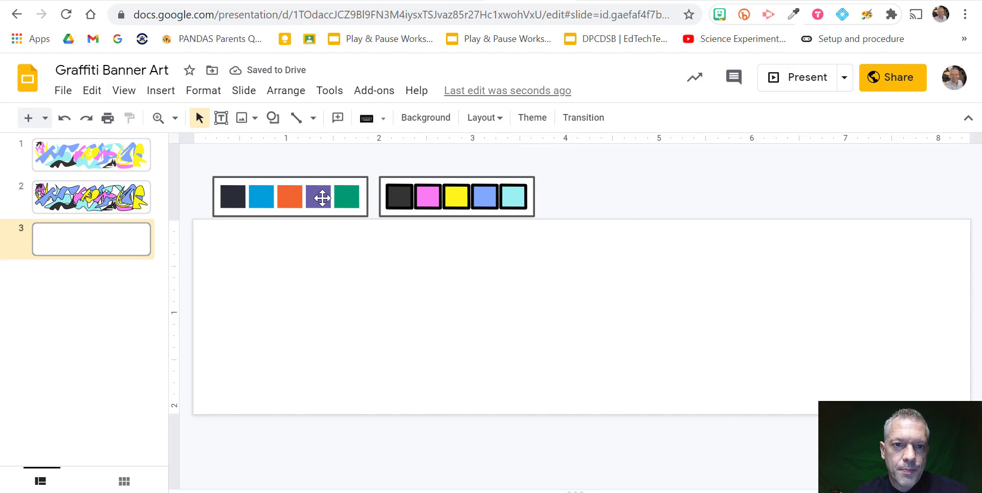
Step: Examine the custom colours available for the green swatch's fill without changing it
{"action": "left_click", "coordinate": [345, 196]}
{"action": "left_click", "coordinate": [337, 118]}
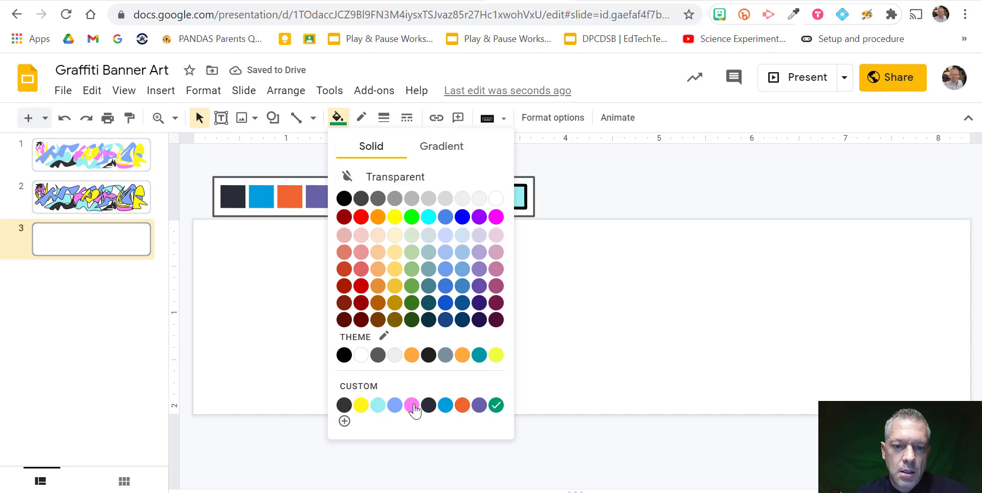
{"action": "left_click", "coordinate": [602, 307]}
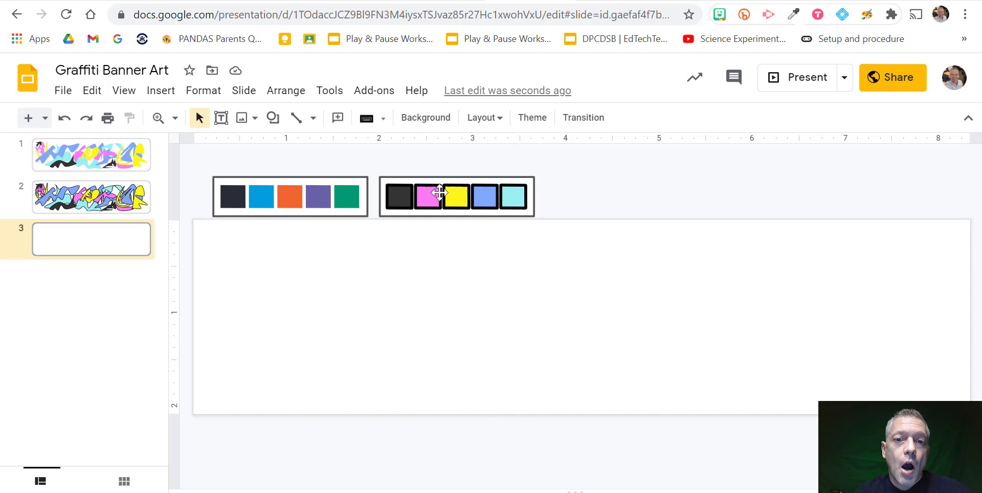
Step: Select all the graffiti shapes on slide 2 and set their outline weight to 4px
{"action": "left_click", "coordinate": [110, 160]}
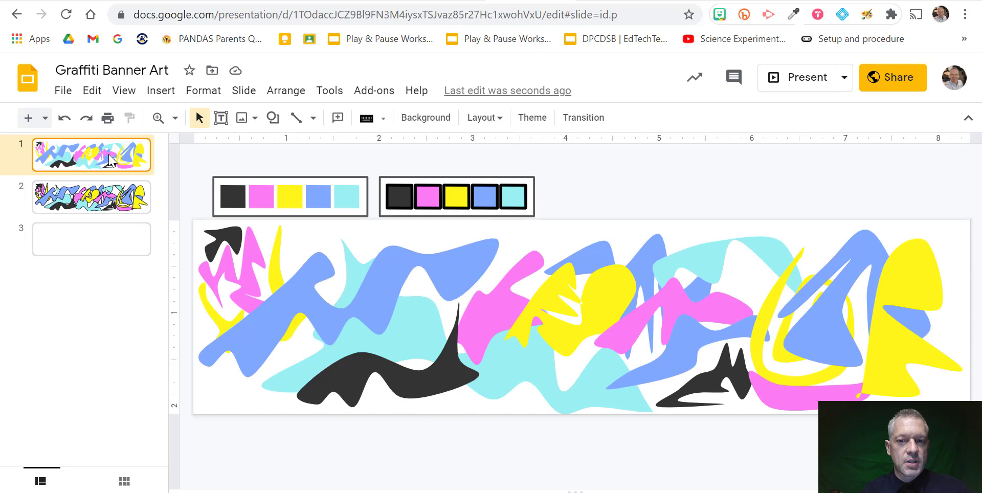
{"action": "key", "text": "Down"}
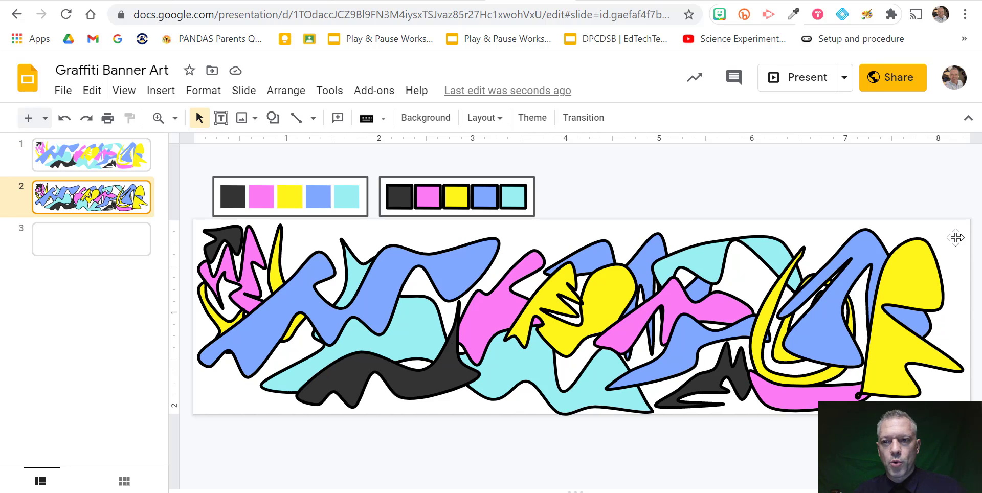
{"action": "left_click_drag", "start_coordinate": [766, 368], "coordinate": [182, 407]}
{"action": "left_click", "coordinate": [384, 117]}
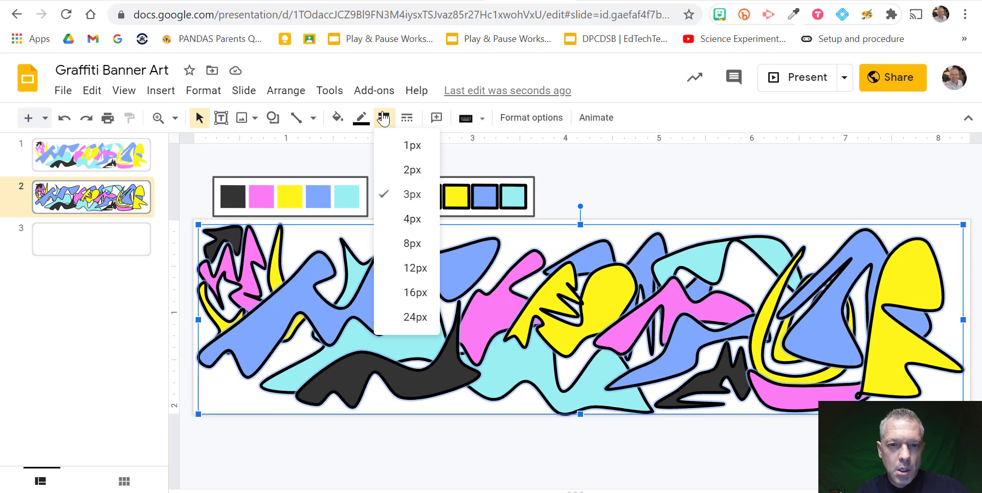
{"action": "left_click", "coordinate": [401, 218]}
{"action": "left_click", "coordinate": [636, 166]}
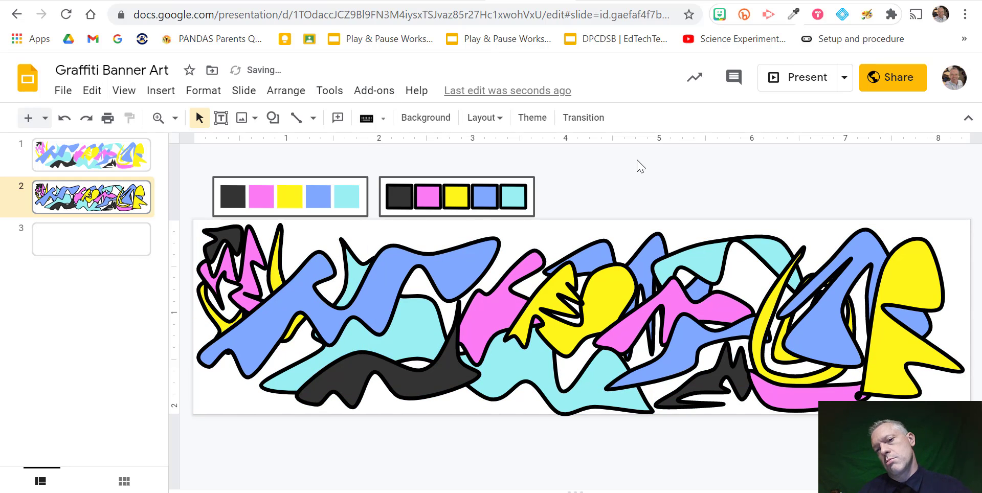
Step: Compare the example banners on slides 1 and 2 and return to slide 3
{"action": "left_click", "coordinate": [118, 165]}
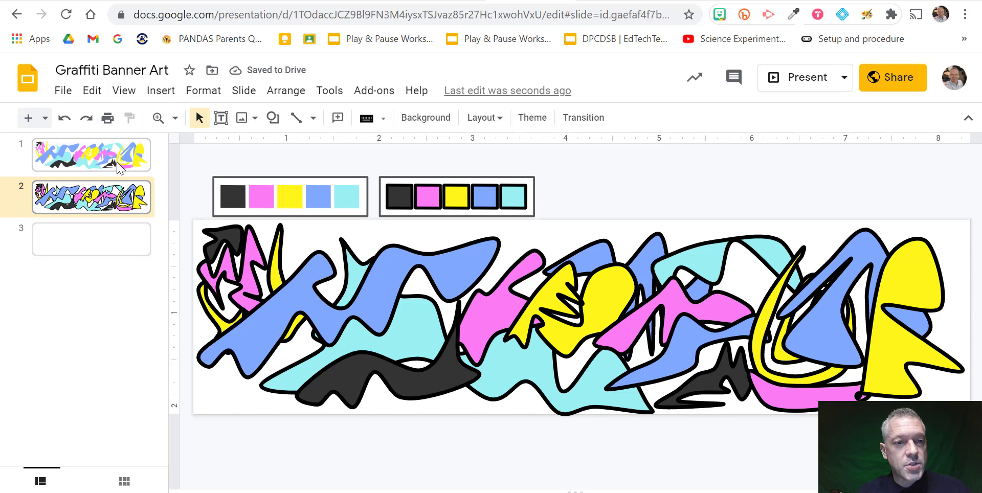
{"action": "key", "text": "Down"}
{"action": "key", "text": "Up"}
{"action": "key", "text": "Down"}
{"action": "key", "text": "Down"}
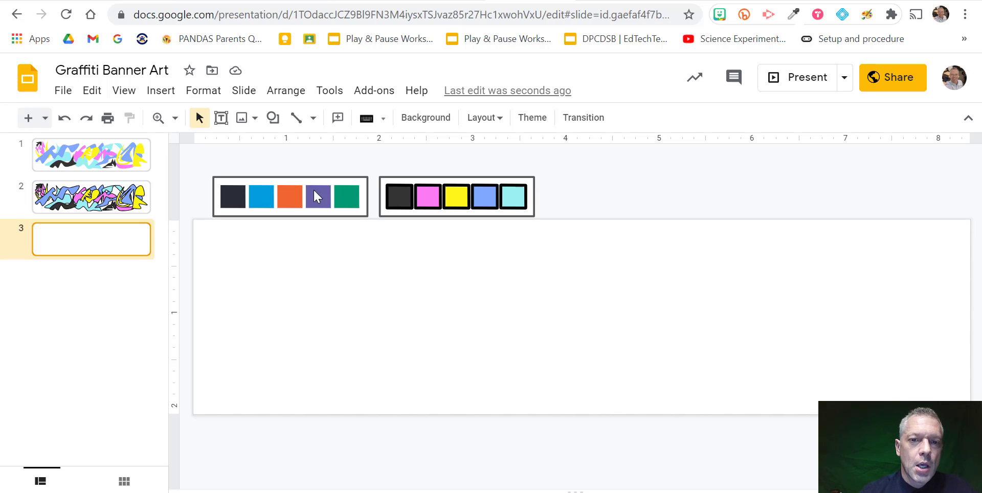
Step: Draw a closed, pointed leaf-like Curve shape about 1.3 inches wide in the blank banner's upper-left corner
{"action": "left_click", "coordinate": [313, 118]}
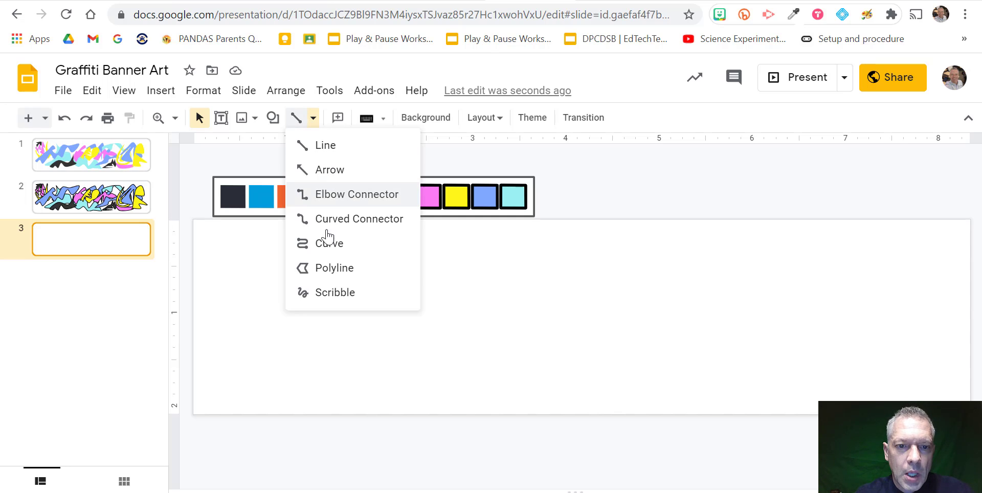
{"action": "left_click", "coordinate": [320, 244]}
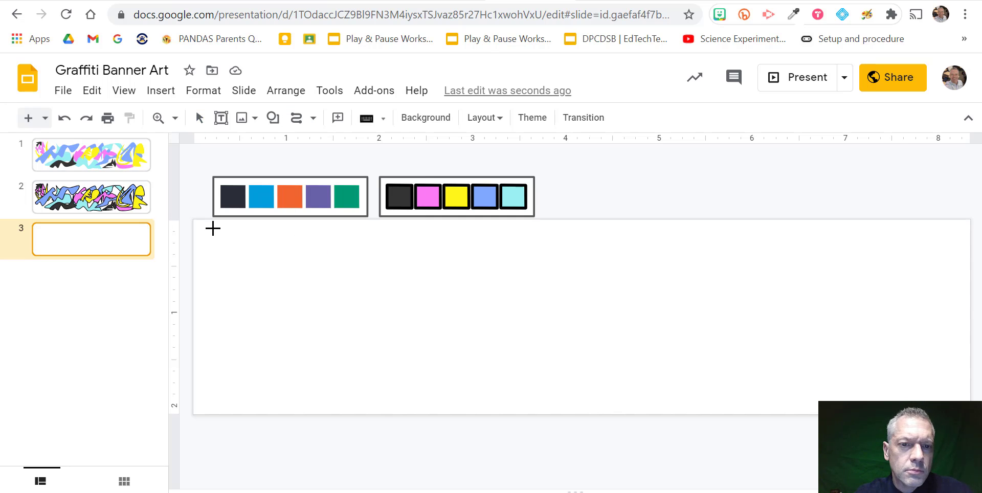
{"action": "left_click", "coordinate": [223, 229]}
{"action": "left_click", "coordinate": [233, 298]}
{"action": "left_click", "coordinate": [297, 248]}
{"action": "left_click", "coordinate": [223, 281]}
{"action": "left_click", "coordinate": [263, 248]}
{"action": "left_click", "coordinate": [317, 238]}
{"action": "left_click", "coordinate": [264, 226]}
{"action": "left_click", "coordinate": [227, 254]}
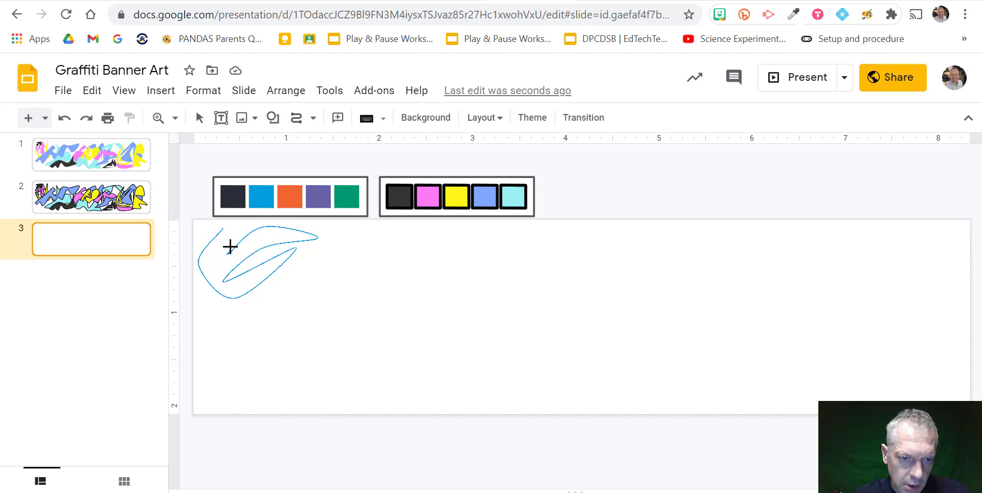
{"action": "left_click", "coordinate": [222, 229]}
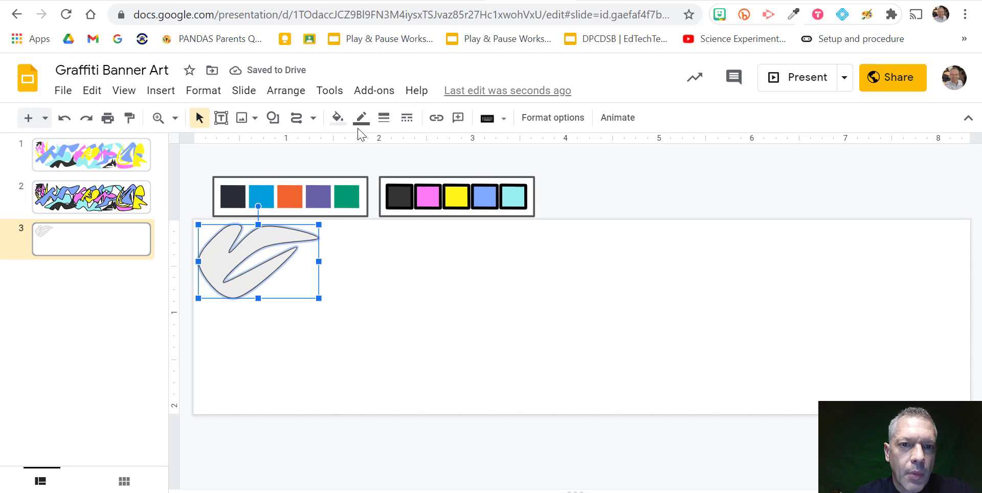
Step: Copy the dark swatch's formatting onto the new curved shape with Paint format
{"action": "left_click", "coordinate": [232, 197]}
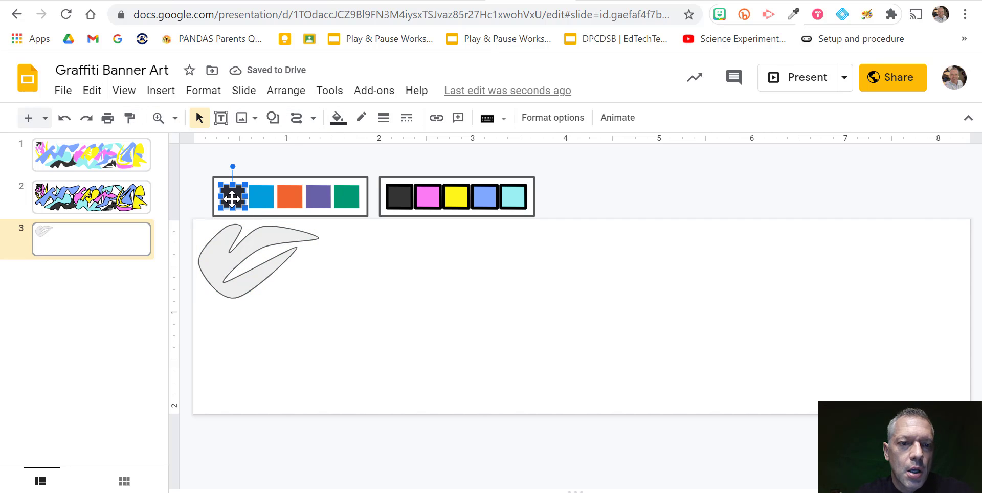
{"action": "left_click", "coordinate": [132, 119]}
{"action": "left_click", "coordinate": [215, 255]}
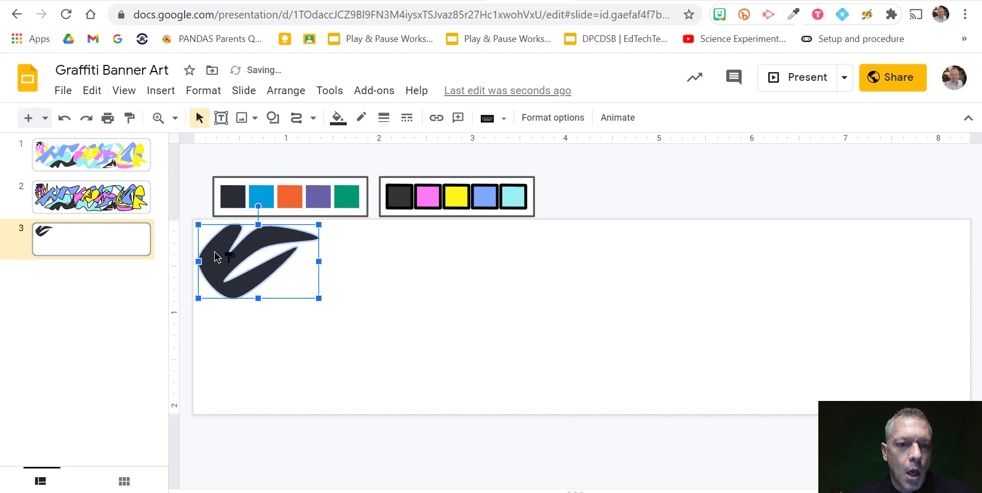
{"action": "left_click", "coordinate": [419, 272]}
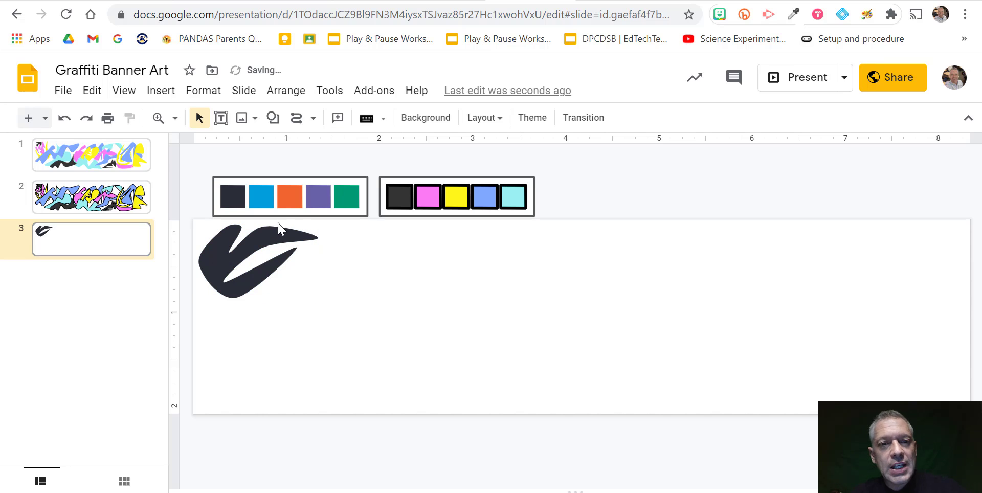
Step: Draw a closed, three-pronged Curve shape in the blue swatch's fill just below the dark shape, about 1.5 inches wide
{"action": "left_click", "coordinate": [262, 199]}
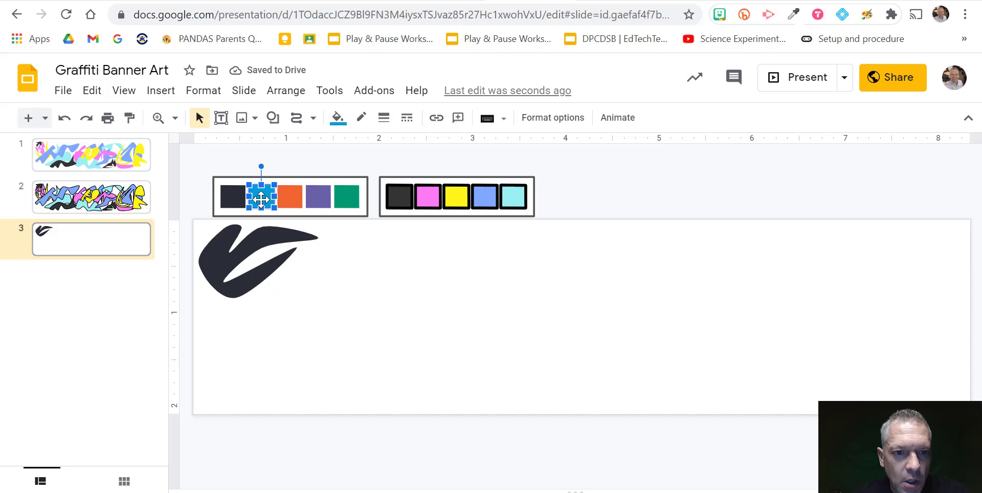
{"action": "left_click", "coordinate": [296, 122]}
{"action": "left_click", "coordinate": [202, 282]}
{"action": "left_click", "coordinate": [233, 318]}
{"action": "left_click", "coordinate": [314, 251]}
{"action": "left_click", "coordinate": [341, 267]}
{"action": "left_click", "coordinate": [278, 294]}
{"action": "left_click", "coordinate": [338, 305]}
{"action": "left_click", "coordinate": [266, 316]}
{"action": "left_click", "coordinate": [306, 354]}
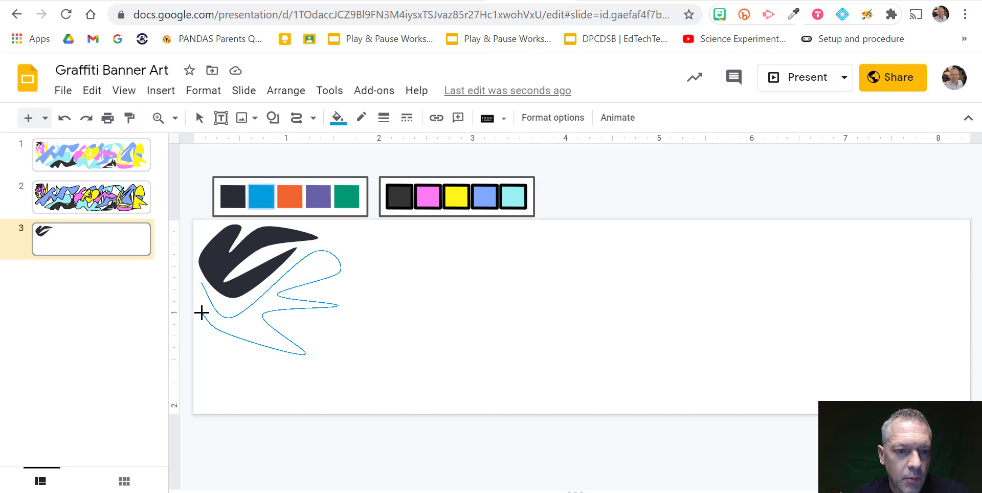
{"action": "left_click", "coordinate": [202, 284]}
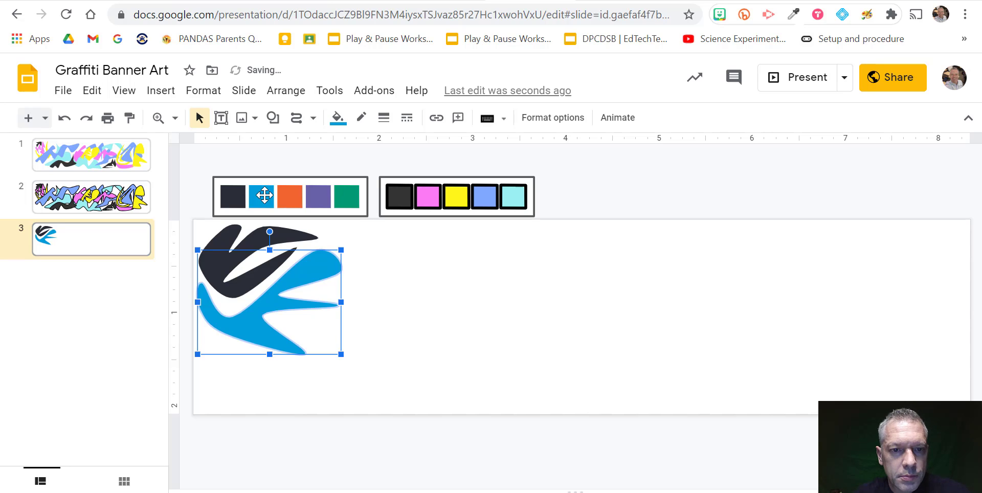
Step: Draw a large closed Curve shape in the orange swatch's fill beside and partly over the blue shape, about 2.1 inches wide
{"action": "left_click", "coordinate": [289, 197]}
{"action": "left_click", "coordinate": [296, 120]}
{"action": "left_click", "coordinate": [217, 359]}
{"action": "left_click", "coordinate": [338, 303]}
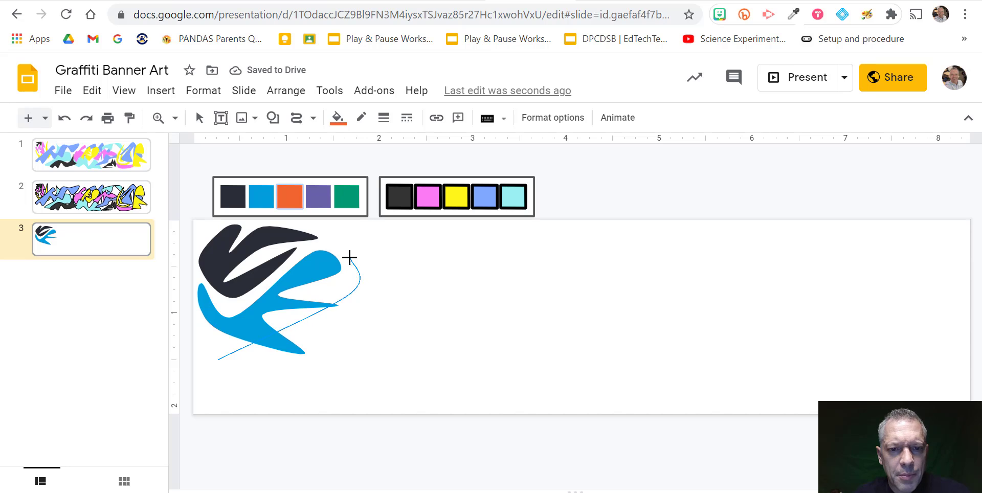
{"action": "left_click", "coordinate": [340, 224]}
{"action": "left_click", "coordinate": [409, 268]}
{"action": "left_click", "coordinate": [351, 338]}
{"action": "left_click", "coordinate": [310, 341]}
{"action": "left_click", "coordinate": [325, 399]}
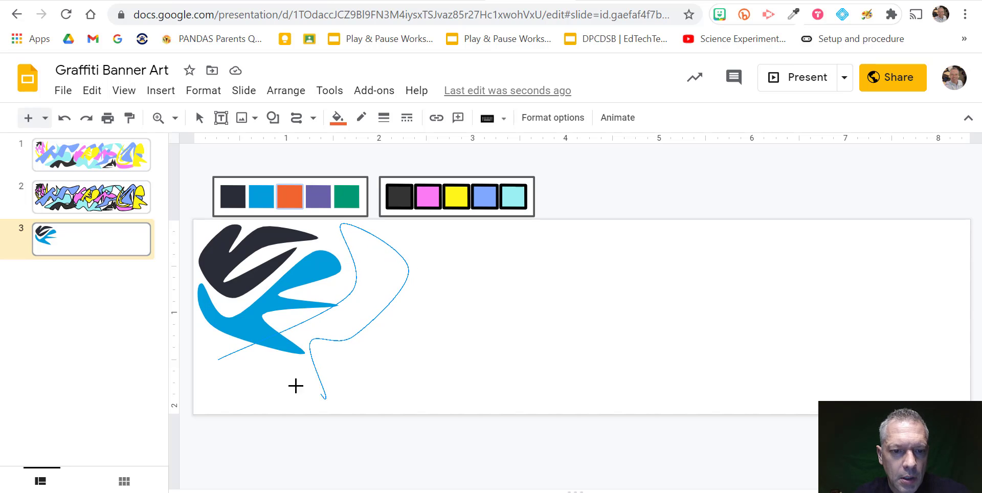
{"action": "left_click", "coordinate": [219, 359]}
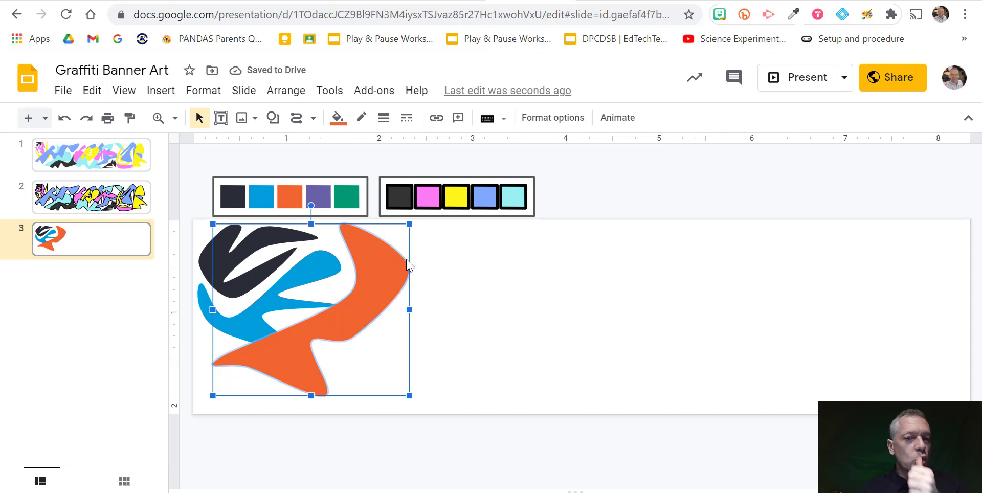
Step: Delete the orange and blue curved shapes from slide 3
{"action": "left_click", "coordinate": [477, 310]}
{"action": "left_click", "coordinate": [372, 301]}
{"action": "key", "text": "Delete"}
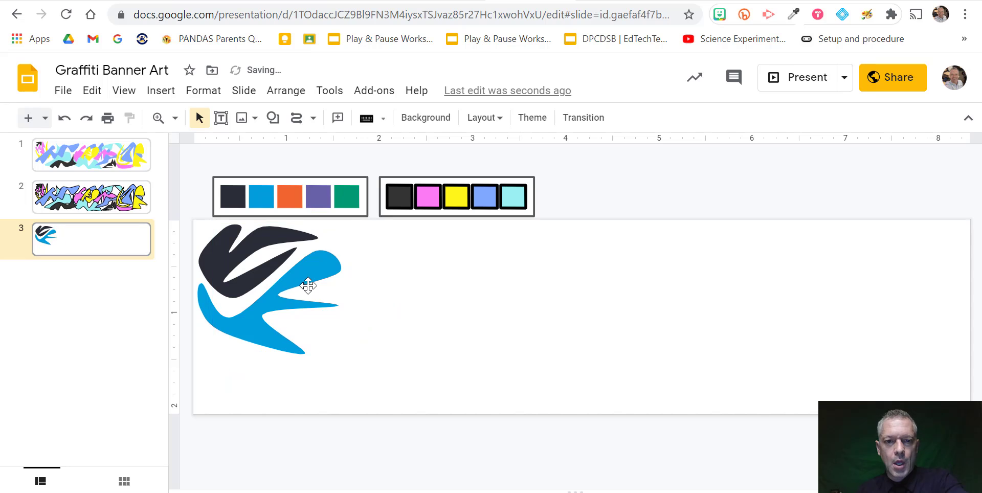
{"action": "left_click", "coordinate": [307, 284]}
{"action": "key", "text": "Delete"}
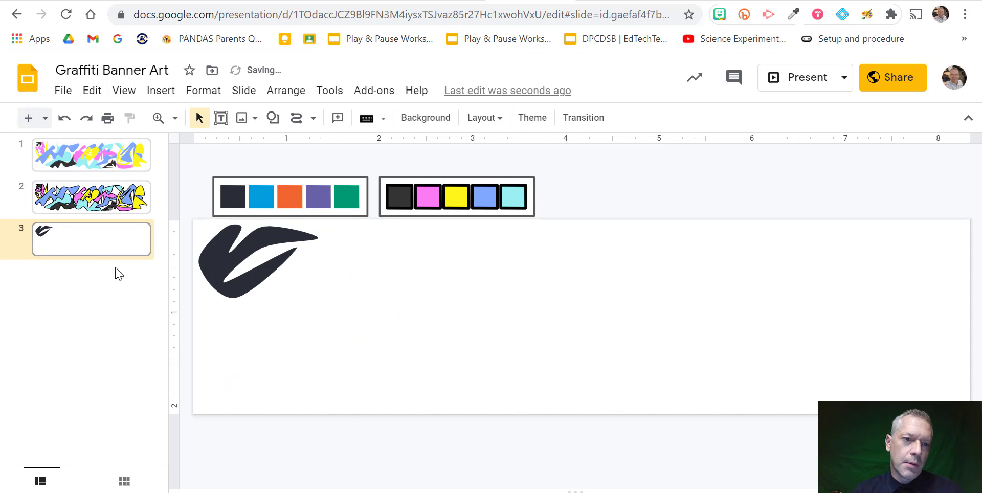
Step: Duplicate slide 3 with its palettes and dark curved shape
{"action": "key", "text": "ctrl+d"}
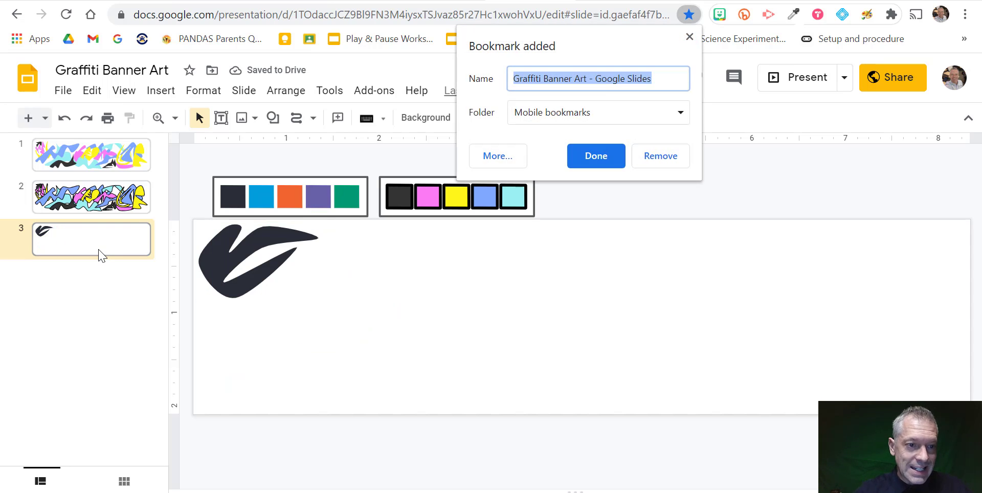
{"action": "left_click", "coordinate": [691, 38]}
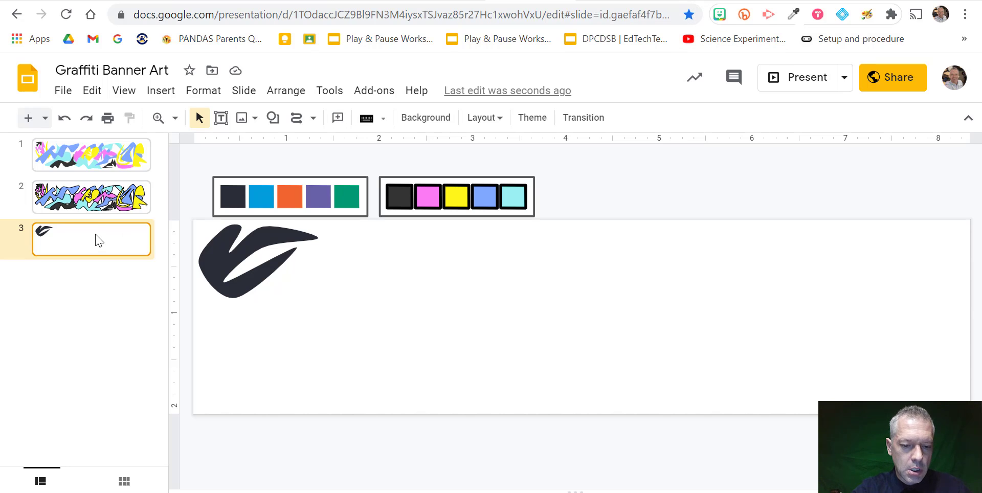
{"action": "key", "text": "ctrl+d"}
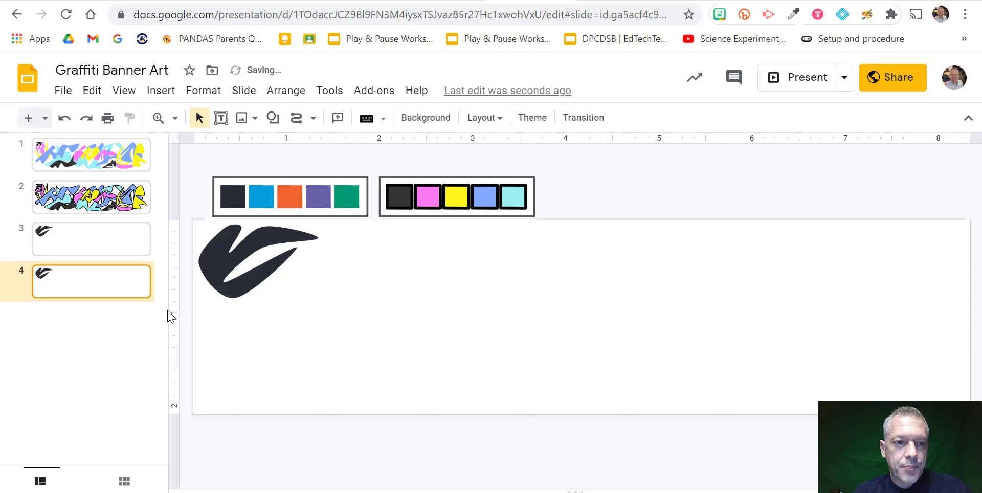
Step: Draw a closed, pronged Curve shape in the blue swatch's fill below the dark shape on slide 4, about 1.6 inches wide
{"action": "left_click", "coordinate": [261, 197]}
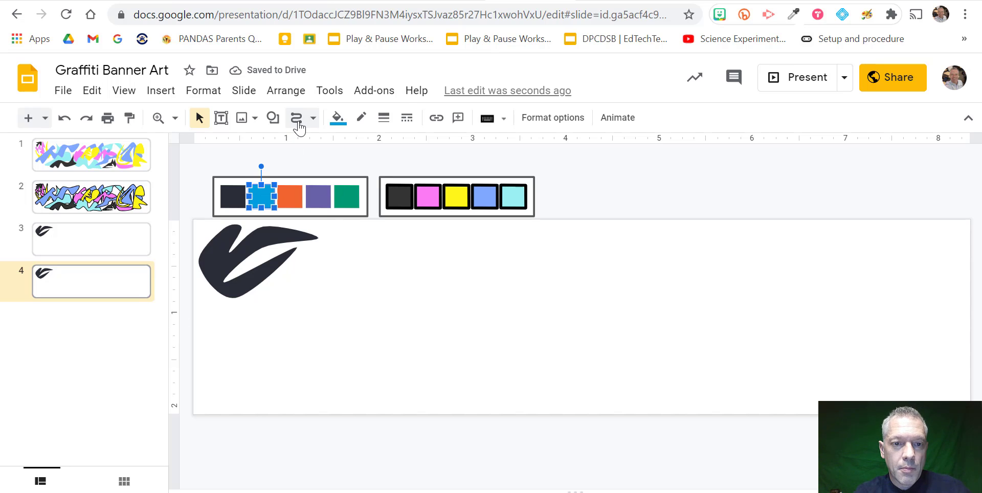
{"action": "left_click", "coordinate": [254, 304]}
{"action": "left_click", "coordinate": [216, 303]}
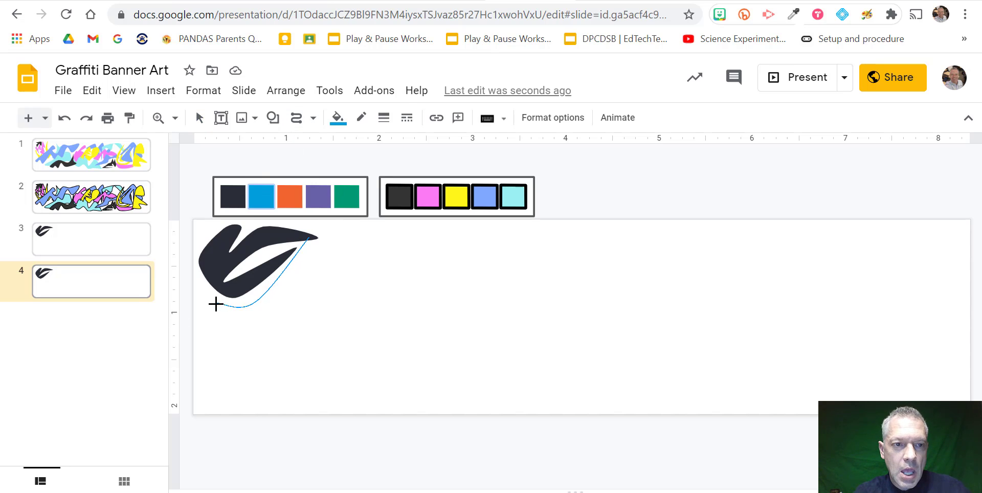
{"action": "left_click", "coordinate": [210, 357]}
{"action": "left_click", "coordinate": [354, 249]}
{"action": "left_click", "coordinate": [304, 281]}
{"action": "left_click", "coordinate": [309, 239]}
Step: Compare slides 3 and 4 by switching between them, and duplicate slide 4 with its dark and blue shapes
{"action": "left_click", "coordinate": [108, 236]}
{"action": "key", "text": "Down"}
{"action": "key", "text": "Up"}
{"action": "key", "text": "Down"}
{"action": "key", "text": "Up"}
{"action": "key", "text": "Down"}
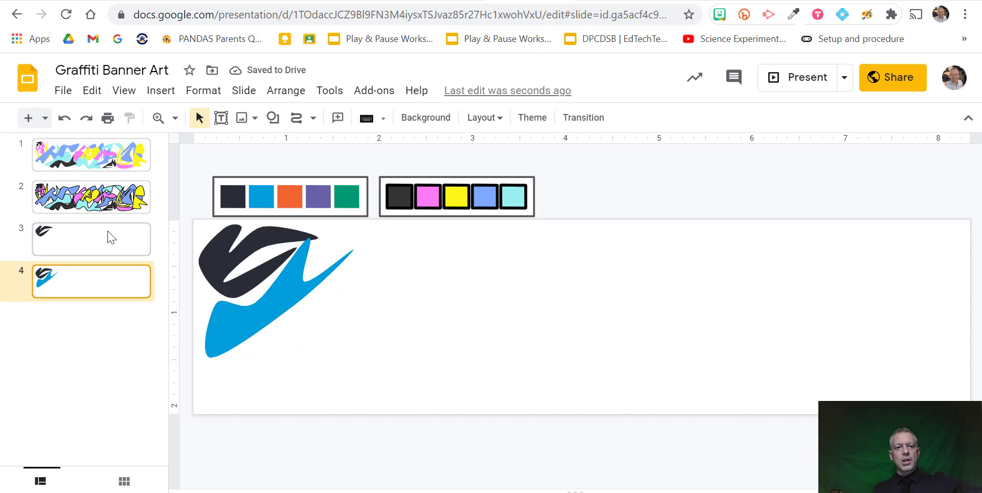
{"action": "key", "text": "ctrl+d"}
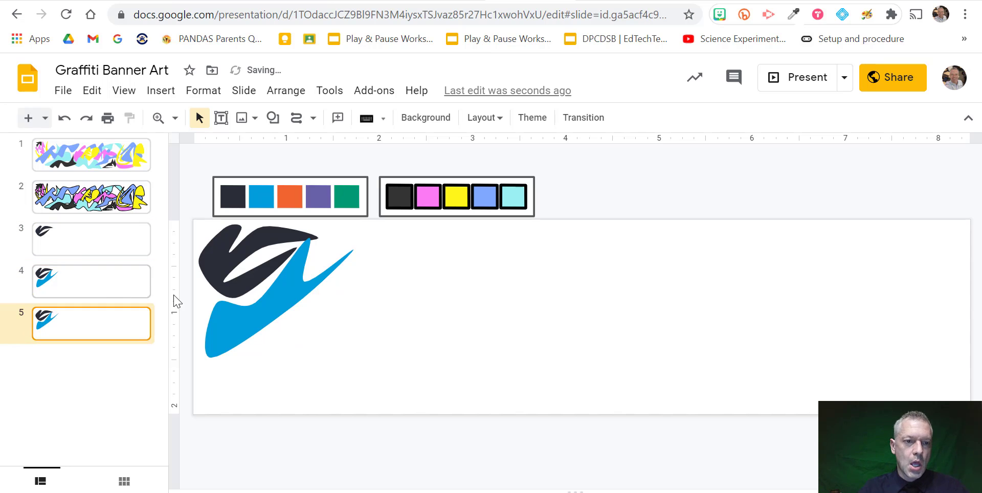
{"action": "left_click", "coordinate": [295, 192]}
{"action": "left_click", "coordinate": [296, 117]}
{"action": "mouse_move", "coordinate": [297, 280]}
{"action": "left_mouse_down"}
{"action": "mouse_move", "coordinate": [224, 373]}
{"action": "mouse_move", "coordinate": [352, 388]}
{"action": "mouse_move", "coordinate": [495, 252]}
{"action": "mouse_move", "coordinate": [360, 328]}
{"action": "mouse_move", "coordinate": [412, 206]}
{"action": "left_mouse_up"}
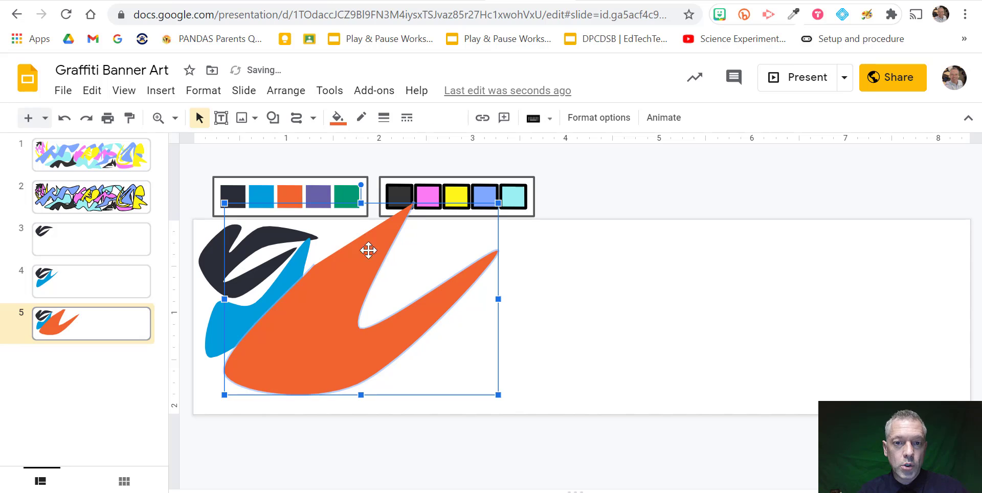
{"action": "key", "text": "Delete"}
Step: Draw a closed Curve shape about 1.7 inches wide beside the blue shape and move it down clear of it
{"action": "left_click", "coordinate": [296, 118]}
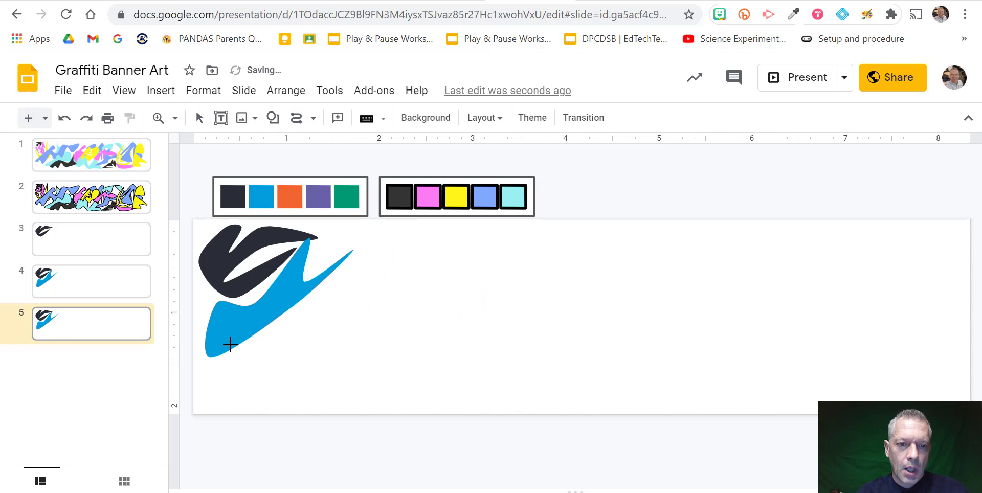
{"action": "mouse_move", "coordinate": [289, 308]}
{"action": "left_mouse_down"}
{"action": "mouse_move", "coordinate": [365, 271]}
{"action": "mouse_move", "coordinate": [382, 338]}
{"action": "mouse_move", "coordinate": [274, 370]}
{"action": "mouse_move", "coordinate": [274, 339]}
{"action": "mouse_move", "coordinate": [229, 346]}
{"action": "left_mouse_up"}
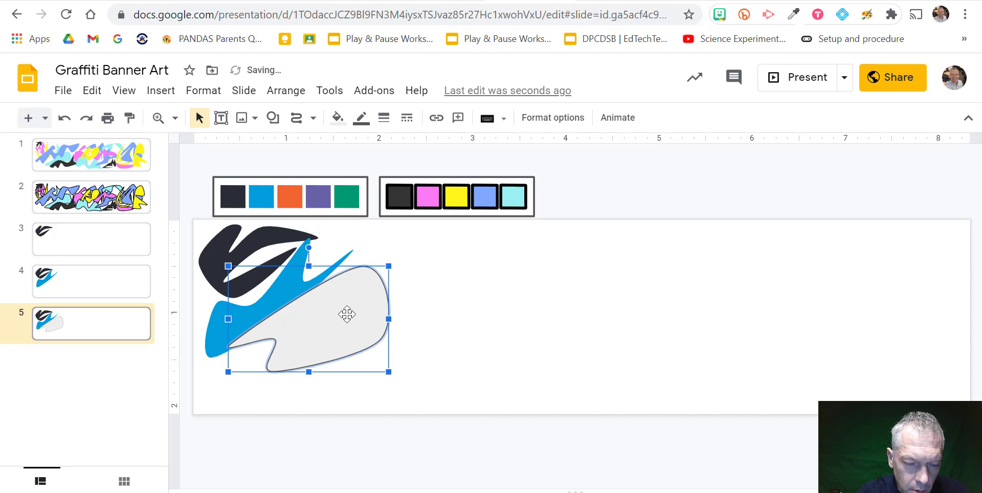
{"action": "left_click_drag", "start_coordinate": [301, 337], "coordinate": [300, 369]}
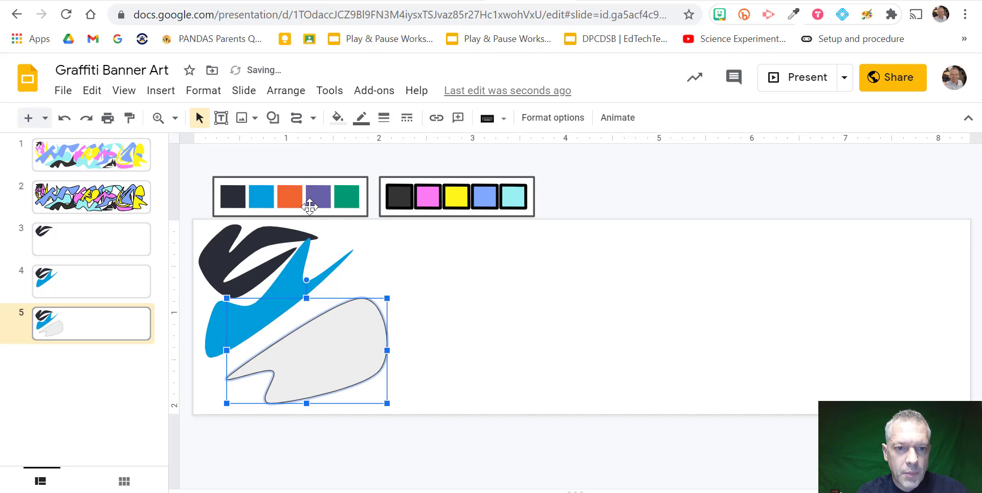
Step: Copy the orange swatch's formatting onto the new grey shape with Paint format
{"action": "left_click", "coordinate": [289, 196]}
{"action": "left_click", "coordinate": [129, 117]}
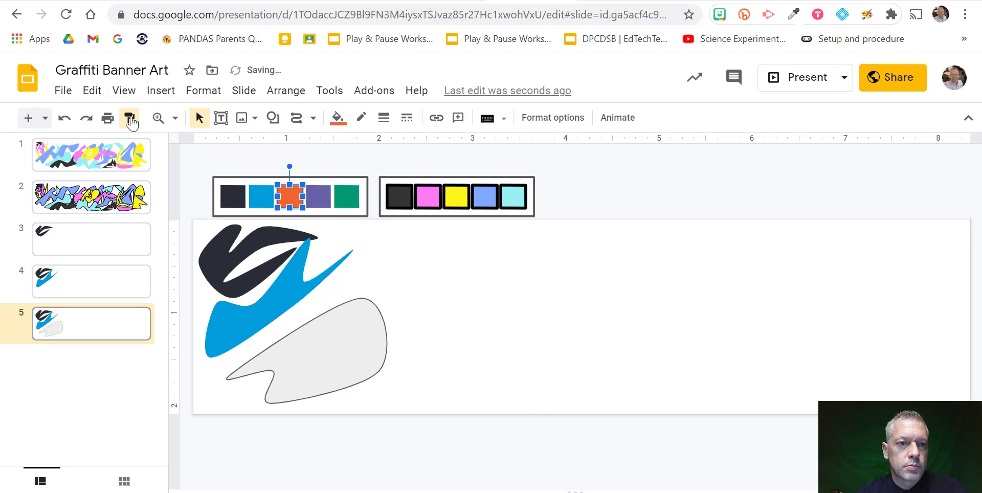
{"action": "left_click", "coordinate": [332, 346]}
{"action": "left_click", "coordinate": [463, 312]}
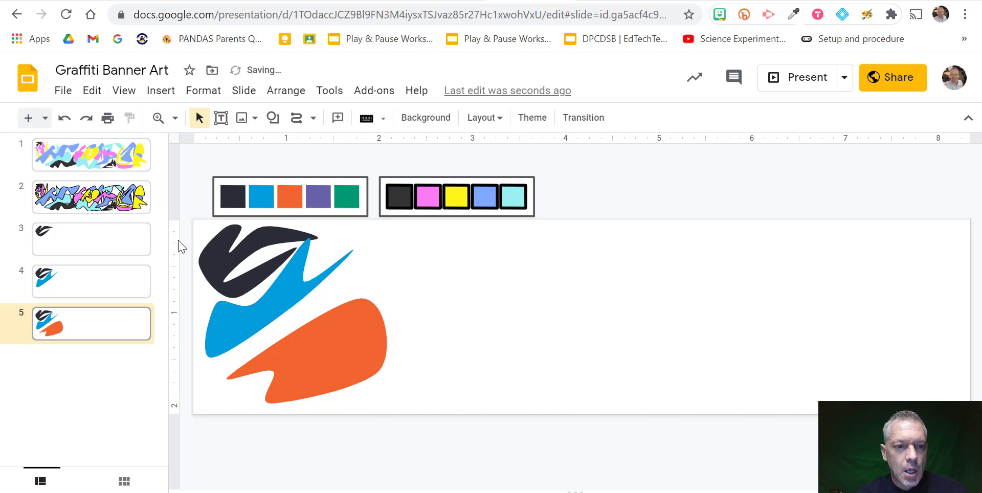
Step: Flip back and forth through slides 2 to 5 to examine how the artwork builds up from slide to slide
{"action": "left_click", "coordinate": [105, 237]}
{"action": "key", "text": "Down"}
{"action": "key", "text": "Down"}
{"action": "key", "text": "Up"}
{"action": "key", "text": "Up"}
{"action": "key", "text": "Down"}
{"action": "key", "text": "Down"}
{"action": "key", "text": "Up"}
{"action": "key", "text": "Up"}
{"action": "key", "text": "Up"}
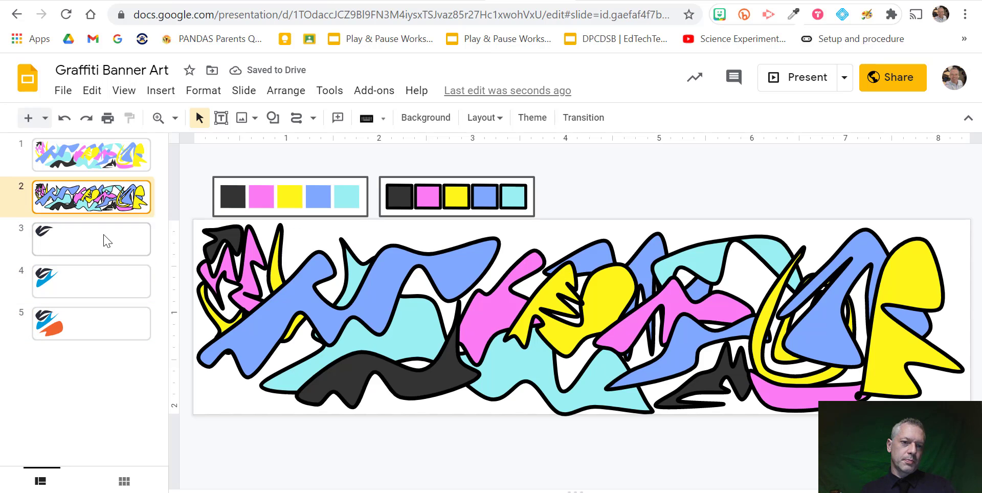
{"action": "key", "text": "Down"}
{"action": "key", "text": "Down"}
{"action": "key", "text": "Down"}
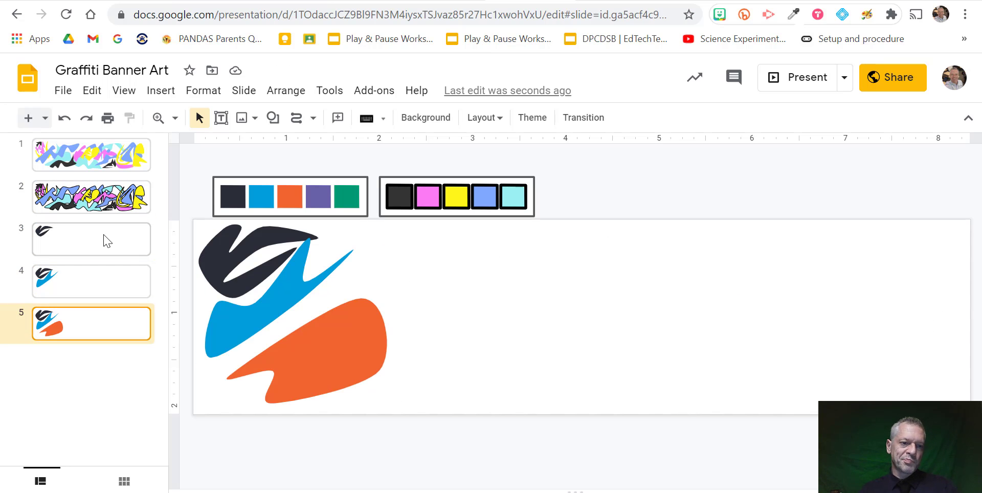
Step: Nudge the orange shape on slide 5 about 0.25 inch towards the slide's left edge
{"action": "left_click", "coordinate": [360, 351]}
{"action": "key", "text": "Left"}
{"action": "key", "text": "Left"}
{"action": "key", "text": "Left"}
{"action": "key", "text": "Left"}
{"action": "key", "text": "Left"}
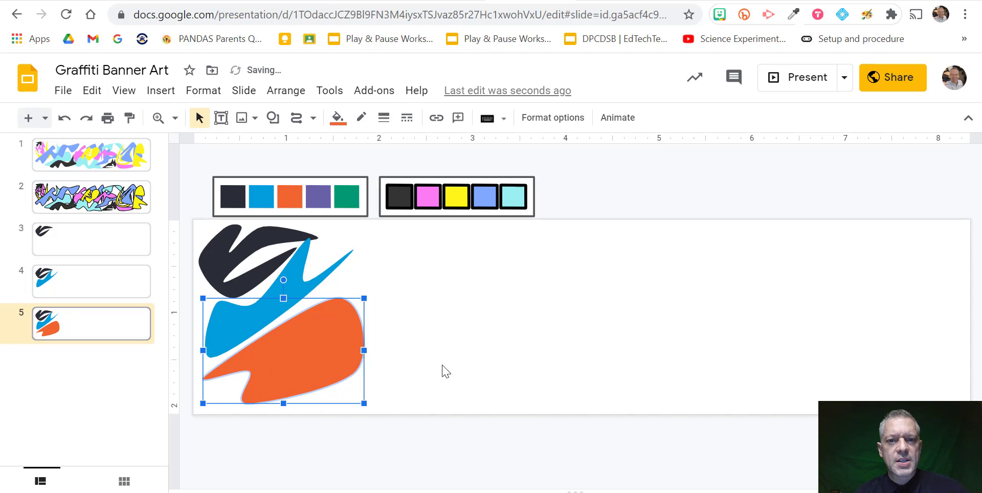
Step: Draw a closed, multi-pronged Curve shape in the purple swatch's fill beside the blue and orange shapes, about 1.3 inches wide and 1.6 inches tall
{"action": "left_click", "coordinate": [310, 196]}
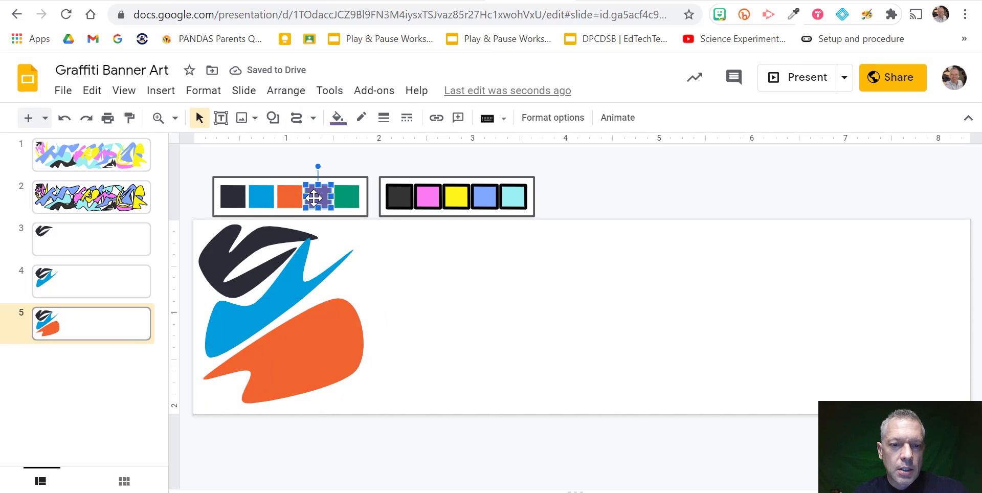
{"action": "left_click", "coordinate": [296, 117]}
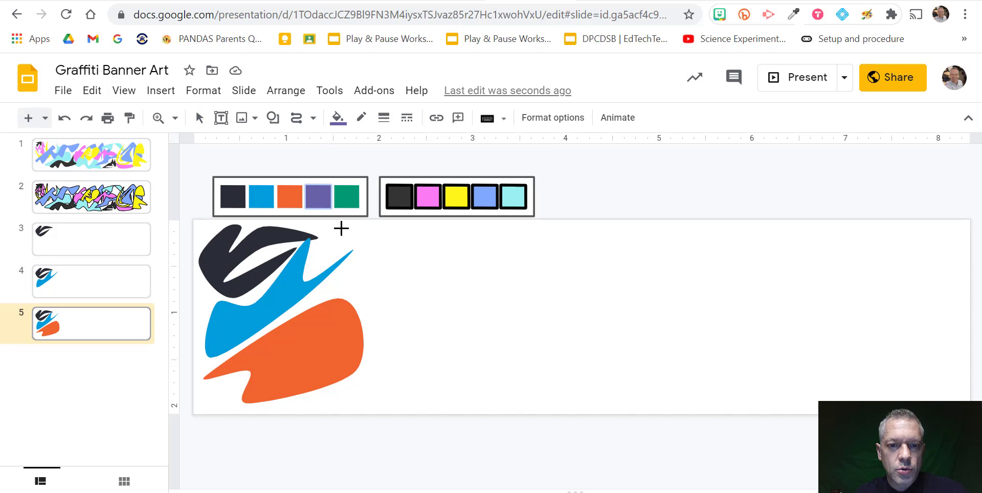
{"action": "left_click", "coordinate": [353, 275]}
{"action": "left_click", "coordinate": [324, 307]}
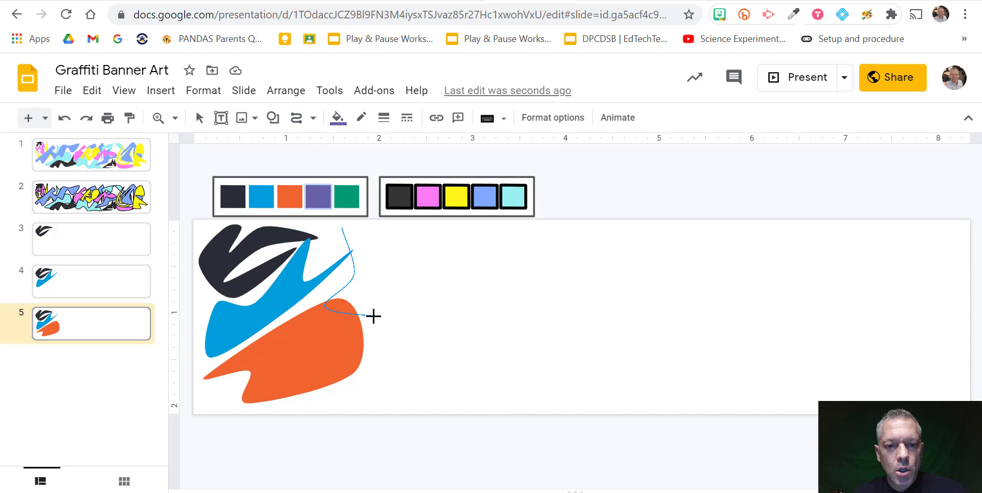
{"action": "left_click", "coordinate": [364, 355]}
{"action": "left_click", "coordinate": [412, 377]}
{"action": "left_click", "coordinate": [441, 318]}
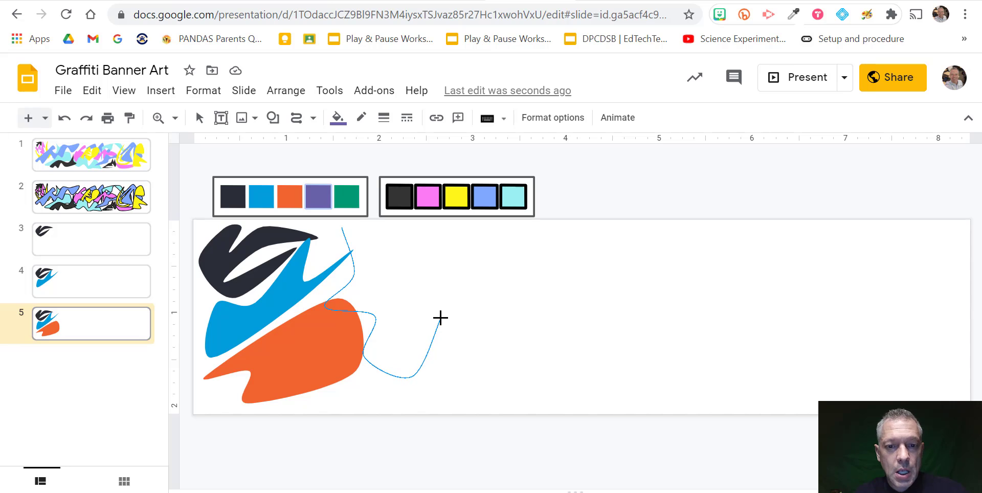
{"action": "left_click", "coordinate": [396, 337]}
{"action": "left_click", "coordinate": [375, 289]}
{"action": "left_click", "coordinate": [414, 275]}
{"action": "left_click", "coordinate": [371, 256]}
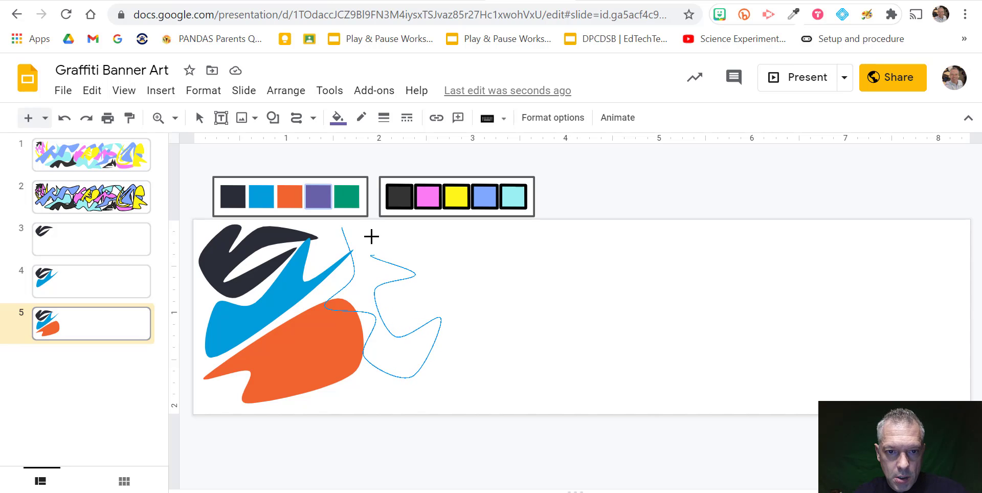
{"action": "left_click", "coordinate": [343, 226]}
Step: Draw a tall, wavy closed Curve shape in the green swatch's fill partly over the purple shape, about 1.3 inches wide and 1.9 inches tall
{"action": "left_click", "coordinate": [350, 195]}
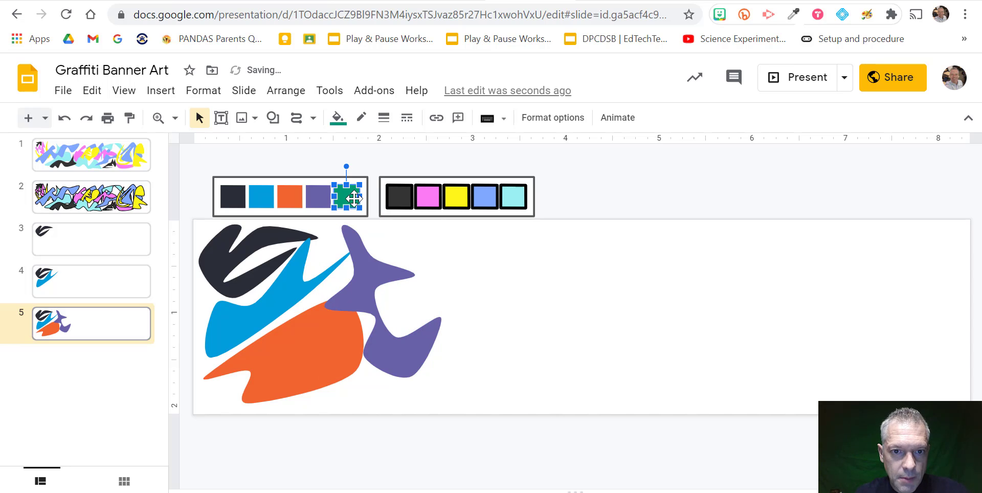
{"action": "left_click", "coordinate": [297, 122]}
{"action": "left_click", "coordinate": [389, 227]}
{"action": "left_click", "coordinate": [418, 290]}
{"action": "left_click", "coordinate": [405, 319]}
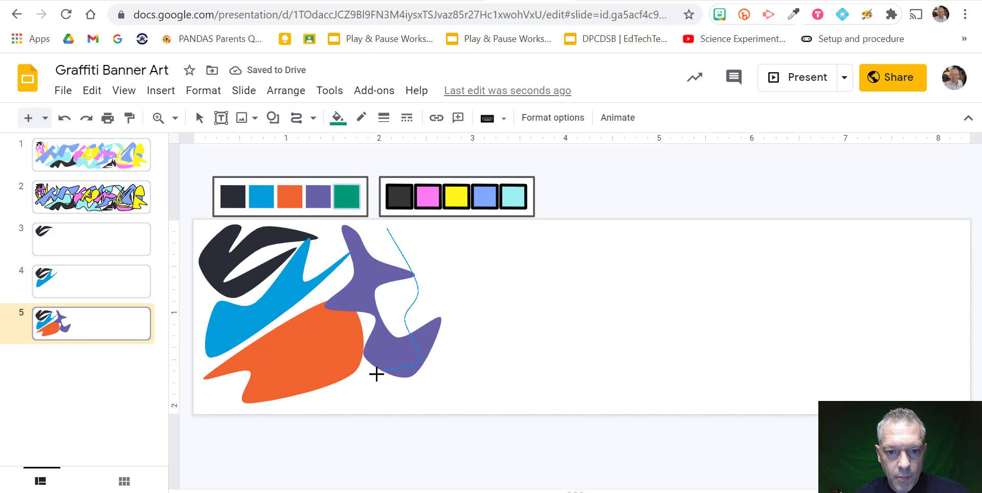
{"action": "left_click", "coordinate": [389, 226]}
Step: Draw a wavy closed Curve shape in the dark swatch's fill from the green shape across the slide's upper middle, about 2.2 inches wide
{"action": "left_click", "coordinate": [347, 196]}
{"action": "left_click", "coordinate": [235, 195]}
{"action": "left_click", "coordinate": [297, 119]}
{"action": "left_click", "coordinate": [417, 287]}
{"action": "left_click", "coordinate": [537, 238]}
{"action": "left_click", "coordinate": [613, 253]}
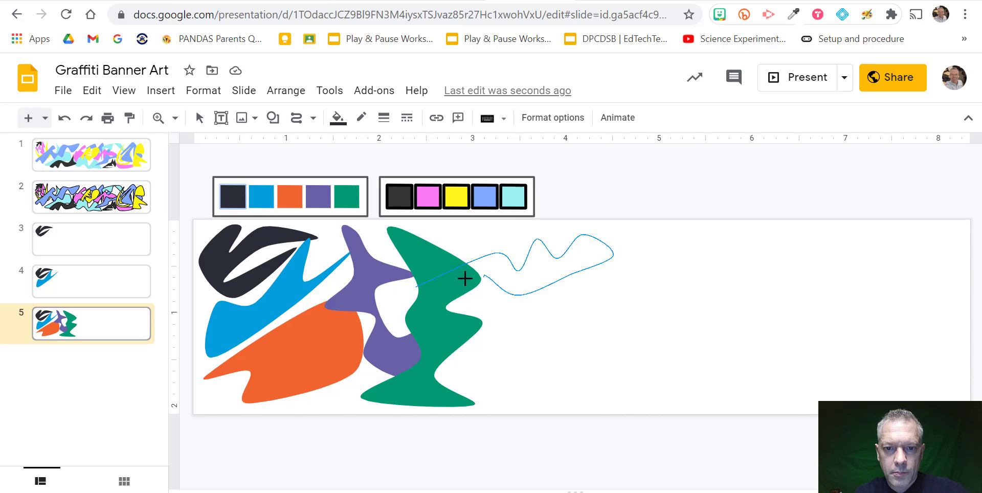
{"action": "left_click", "coordinate": [416, 288]}
Step: Draw a blue Curve band about 2 inches wide below the dark wave and an orange zigzag Curve shape about 2.1 inches wide beneath it
{"action": "left_click", "coordinate": [261, 196]}
{"action": "left_click", "coordinate": [297, 119]}
{"action": "left_click", "coordinate": [453, 265]}
{"action": "left_click", "coordinate": [290, 197]}
{"action": "left_click", "coordinate": [297, 118]}
{"action": "left_click_drag", "start_coordinate": [631, 349], "coordinate": [474, 339]}
Step: Draw a purple spiral Curve shape about 2 inches wide beside the dark wave and a green wavy one about 1.8 inches wide below it
{"action": "left_click", "coordinate": [318, 196]}
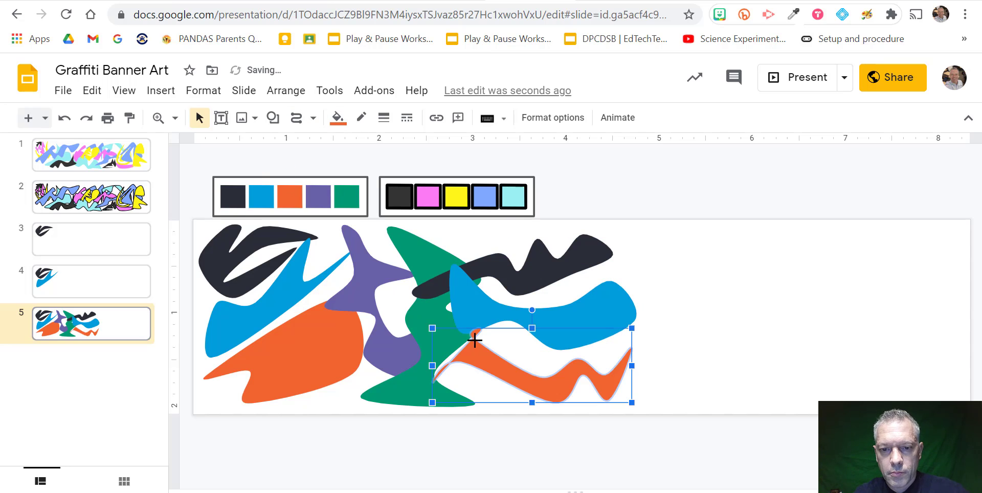
{"action": "left_click", "coordinate": [297, 117]}
{"action": "mouse_move", "coordinate": [622, 241]}
{"action": "left_mouse_down"}
{"action": "mouse_move", "coordinate": [697, 274]}
{"action": "mouse_move", "coordinate": [735, 268]}
{"action": "mouse_move", "coordinate": [624, 242]}
{"action": "left_mouse_up"}
{"action": "left_click", "coordinate": [346, 196]}
{"action": "left_click", "coordinate": [297, 118]}
{"action": "mouse_move", "coordinate": [619, 351]}
{"action": "left_mouse_down"}
{"action": "mouse_move", "coordinate": [658, 390]}
{"action": "mouse_move", "coordinate": [598, 366]}
{"action": "left_mouse_up"}
Step: Draw a three-pronged closed Curve shape in the dark swatch's fill over the purple spiral's outer edge, about 1.4 inches wide
{"action": "left_click", "coordinate": [233, 196]}
{"action": "left_click", "coordinate": [297, 117]}
{"action": "left_click", "coordinate": [819, 257]}
{"action": "left_click", "coordinate": [853, 293]}
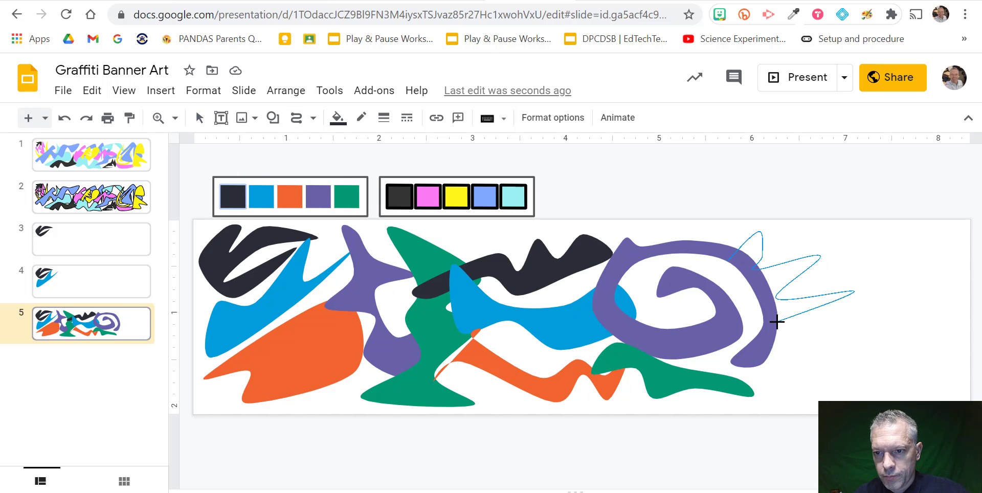
{"action": "left_click", "coordinate": [730, 295]}
Step: Draw a closed, peaked Curve shape in the blue swatch's fill below the new dark pronged shape, about 1.1 inches wide
{"action": "left_click", "coordinate": [261, 197]}
{"action": "left_click", "coordinate": [297, 118]}
{"action": "left_click", "coordinate": [849, 306]}
{"action": "left_click", "coordinate": [774, 388]}
Step: Draw a curving closed shape about 1.4 inches wide beside the dark pronged shape and copy the orange swatch's formatting onto it
{"action": "left_click", "coordinate": [296, 118]}
{"action": "left_click", "coordinate": [781, 233]}
{"action": "left_click", "coordinate": [290, 197]}
{"action": "left_click", "coordinate": [130, 118]}
{"action": "left_click", "coordinate": [818, 256]}
Step: Draw a star-like closed Curve shape in the purple swatch's fill beside the blue peaked shape, about 1.1 inches wide
{"action": "left_click", "coordinate": [318, 196]}
{"action": "left_click", "coordinate": [296, 119]}
{"action": "left_click", "coordinate": [849, 341]}
{"action": "left_click", "coordinate": [849, 341]}
Step: Draw a pronged closed Curve shape in the green swatch's fill in the slide's upper right corner, about 1.4 inches wide
{"action": "left_click", "coordinate": [346, 197]}
{"action": "left_click", "coordinate": [297, 118]}
{"action": "left_click", "coordinate": [837, 226]}
{"action": "left_click", "coordinate": [907, 321]}
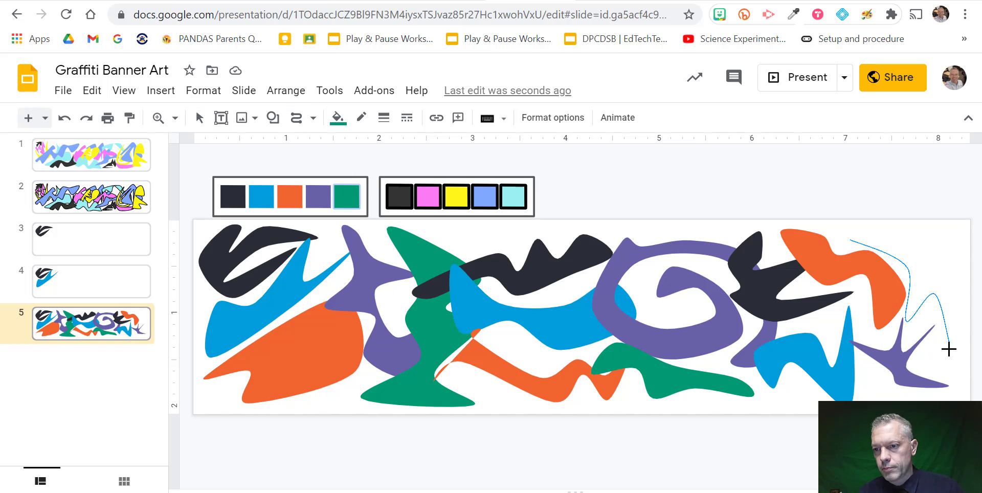
{"action": "left_click", "coordinate": [949, 350]}
{"action": "left_click", "coordinate": [837, 227]}
{"action": "left_click", "coordinate": [568, 261]}
{"action": "left_click", "coordinate": [364, 164]}
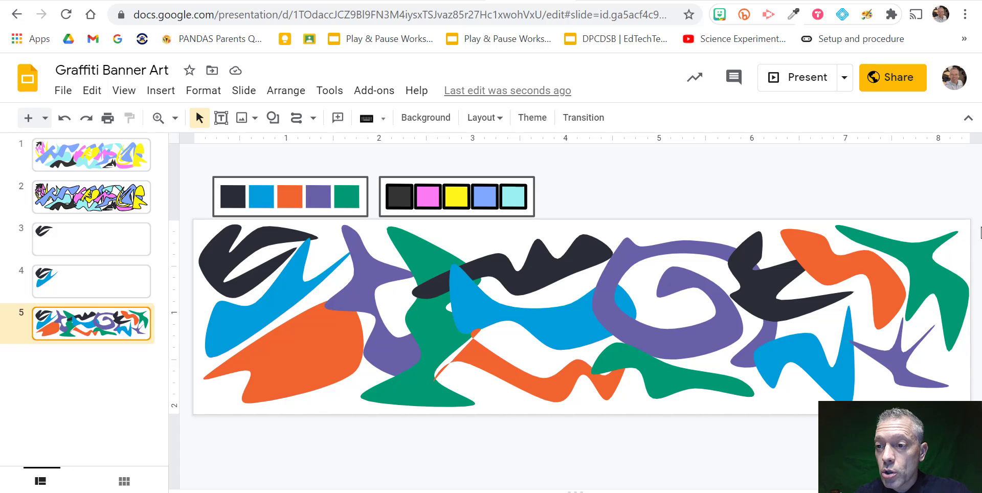
Step: Select all the curved shapes on slide 5 and set their border weight to 4px
{"action": "left_click_drag", "start_coordinate": [965, 224], "coordinate": [204, 405]}
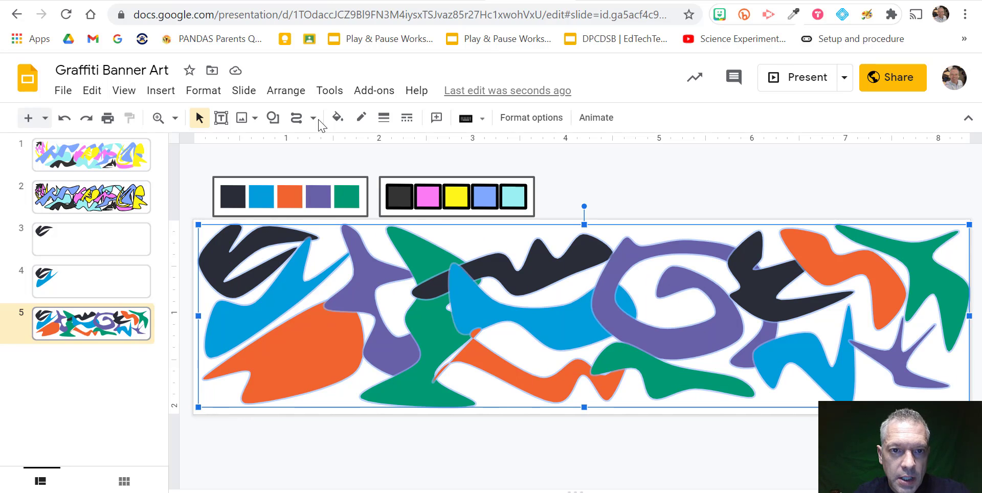
{"action": "left_click", "coordinate": [382, 120]}
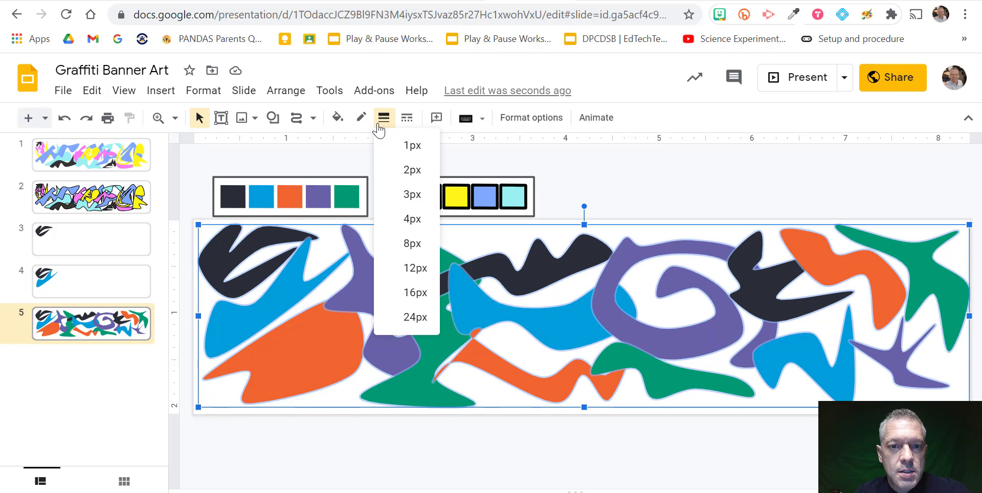
{"action": "left_click", "coordinate": [408, 220]}
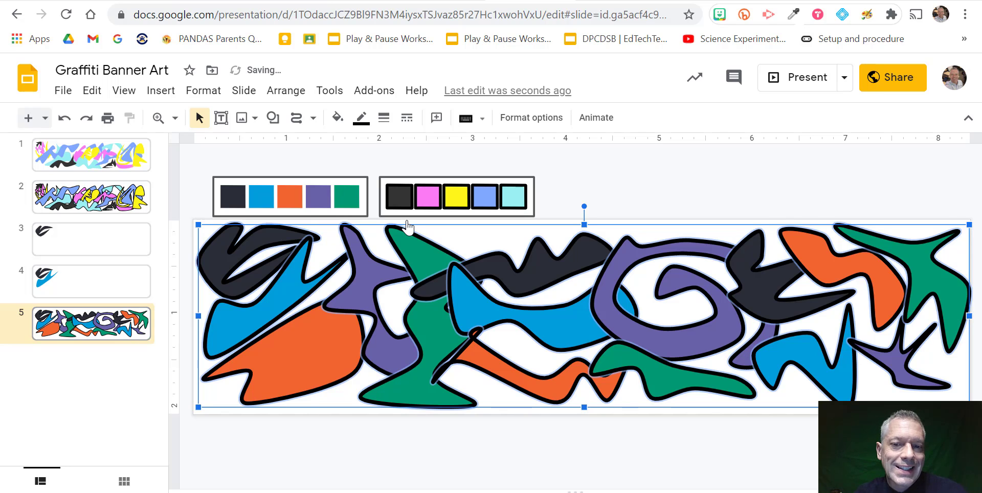
{"action": "left_click", "coordinate": [576, 165]}
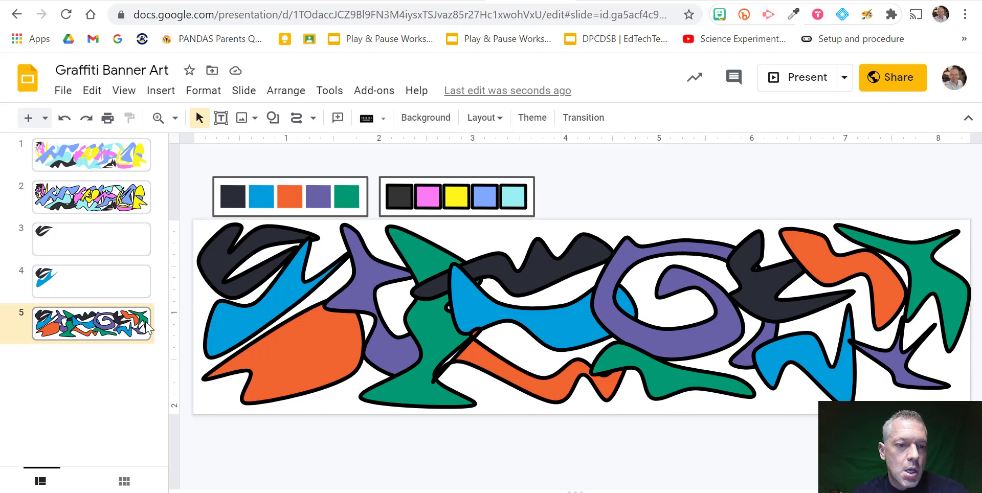
{"action": "left_click", "coordinate": [107, 241]}
{"action": "left_click", "coordinate": [107, 283]}
{"action": "left_click", "coordinate": [108, 324]}
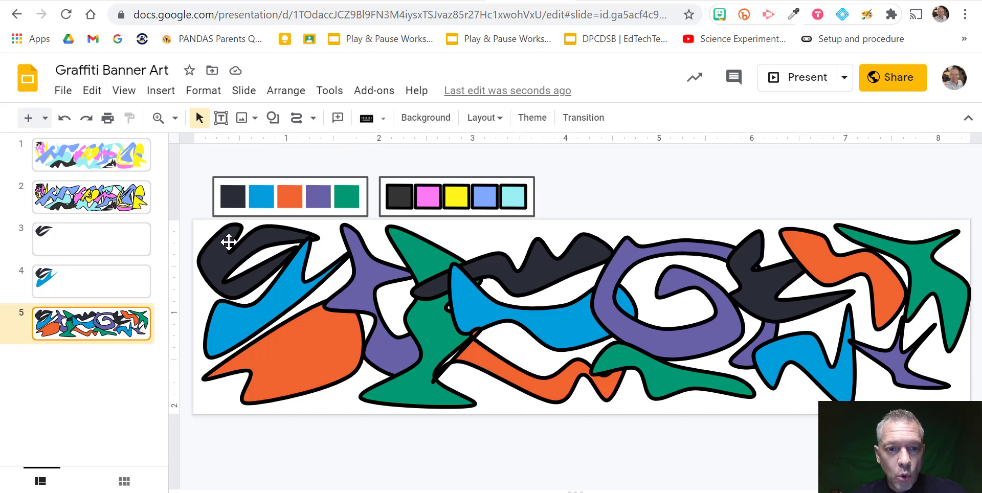
Step: Try to copy the outlined blue shape's formatting onto the neighbouring orange, purple, green and dark shapes with Paint format
{"action": "left_click", "coordinate": [237, 287]}
{"action": "left_click", "coordinate": [238, 317]}
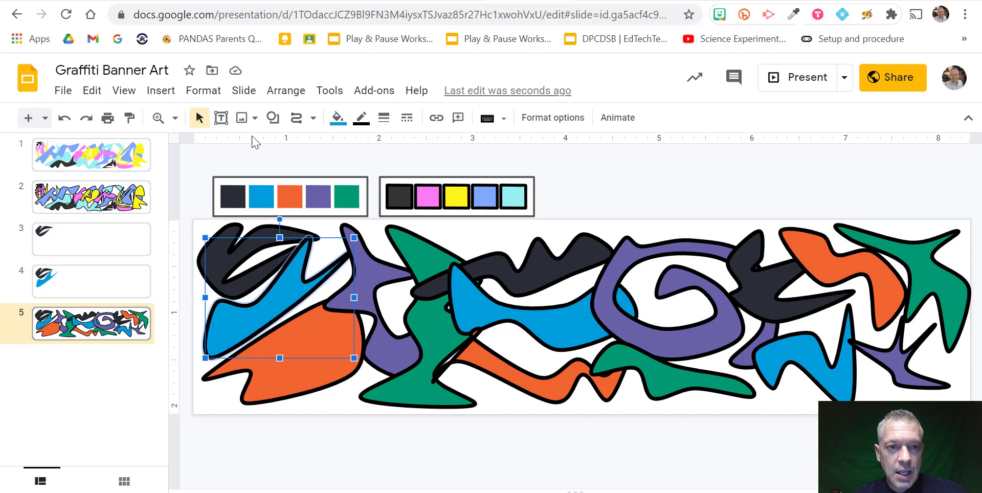
{"action": "left_click", "coordinate": [130, 119]}
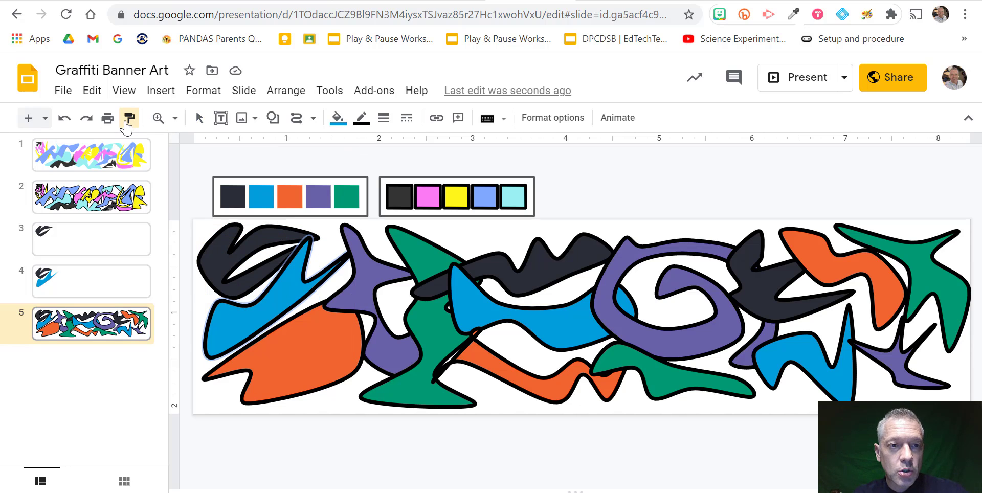
{"action": "left_click", "coordinate": [339, 358]}
{"action": "left_click", "coordinate": [392, 362]}
{"action": "left_click", "coordinate": [432, 347]}
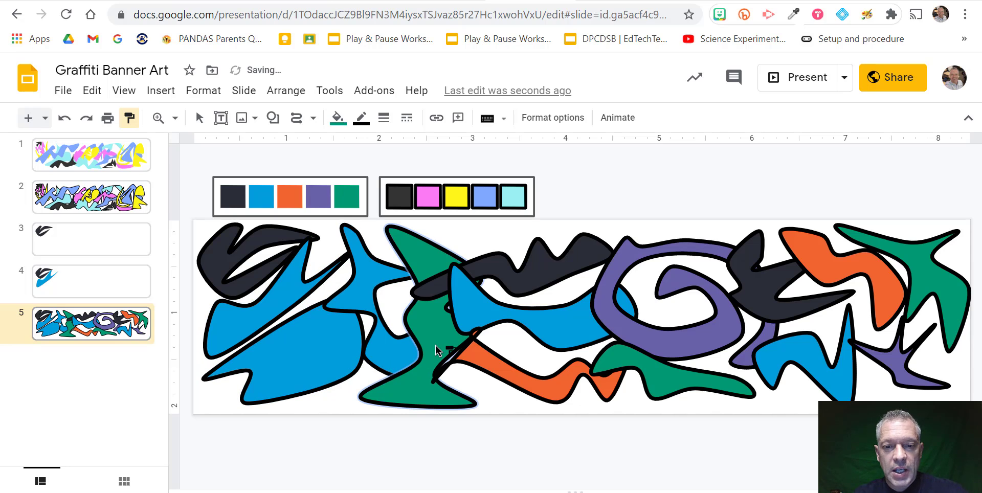
{"action": "left_click", "coordinate": [498, 361]}
{"action": "left_click", "coordinate": [537, 281]}
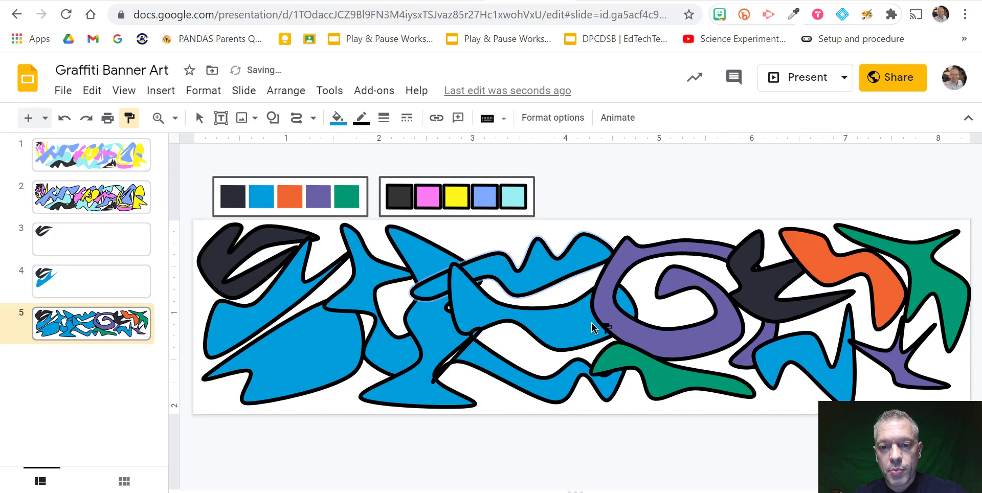
{"action": "left_click", "coordinate": [624, 364]}
{"action": "left_click", "coordinate": [658, 348]}
Step: Undo the blue recolouring of the shapes, keeping their palette fills and 4px black outlines
{"action": "key", "text": "ctrl+z"}
{"action": "key", "text": "ctrl+z"}
{"action": "key", "text": "ctrl+z"}
{"action": "key", "text": "ctrl+z"}
{"action": "key", "text": "ctrl+z"}
{"action": "key", "text": "ctrl+z"}
{"action": "key", "text": "ctrl+z"}
{"action": "key", "text": "ctrl+z"}
{"action": "key", "text": "ctrl+z"}
{"action": "key", "text": "ctrl+z"}
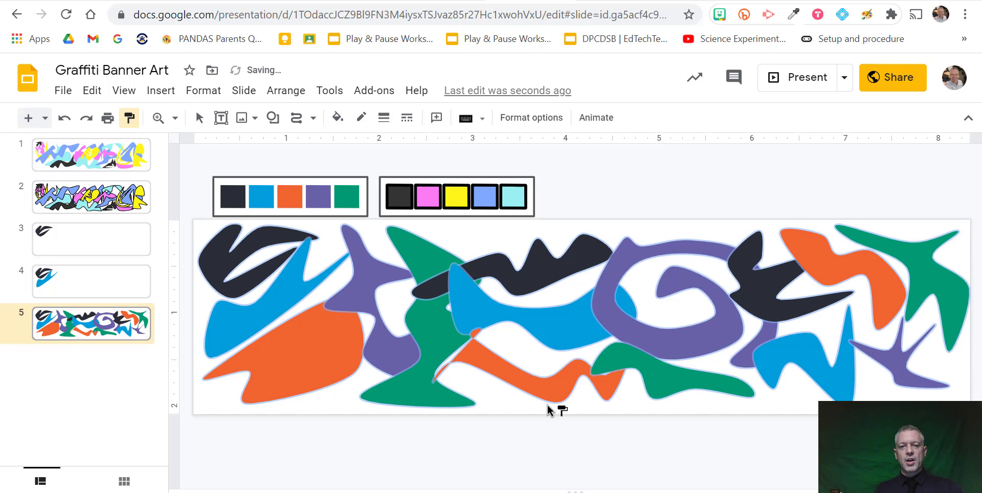
{"action": "key", "text": "ctrl+z"}
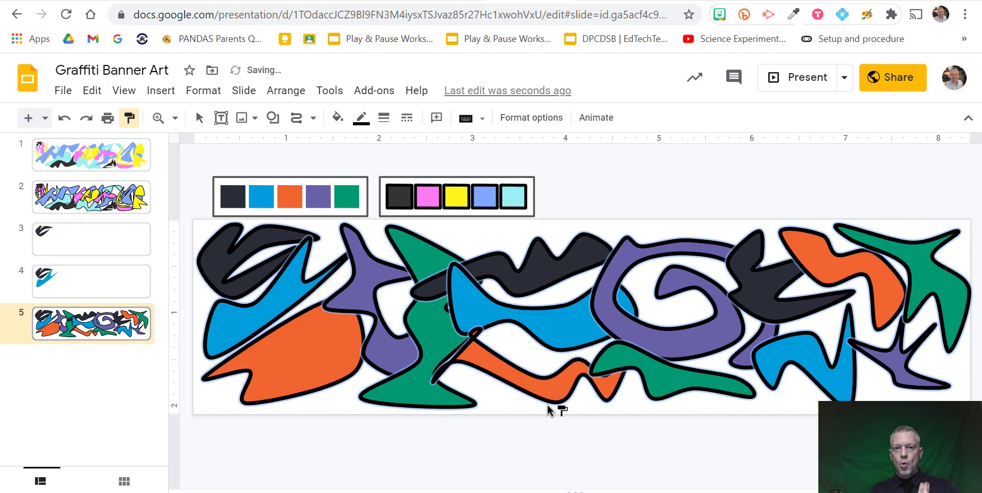